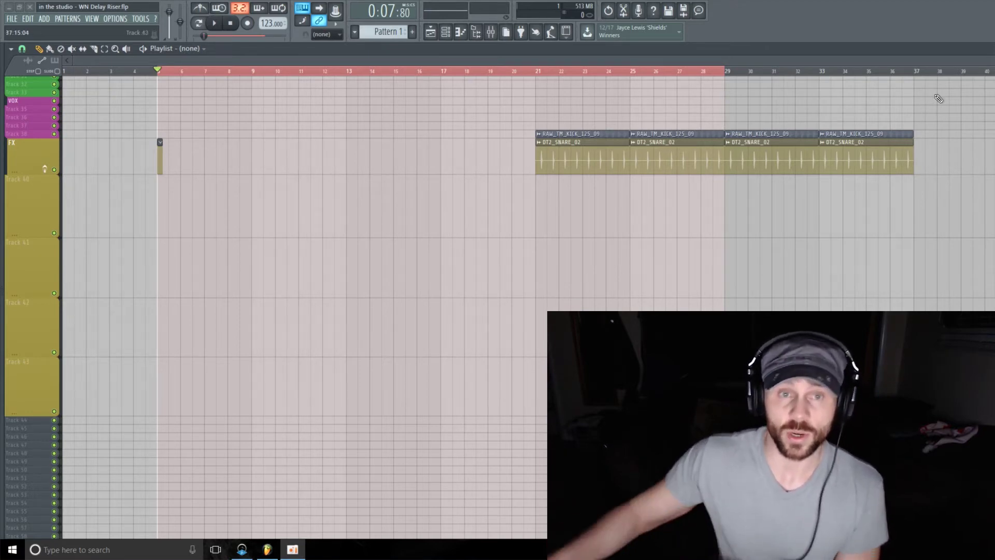
- Add a 3x Osc channel and set its first oscillator to the noise waveform
click(454, 35)
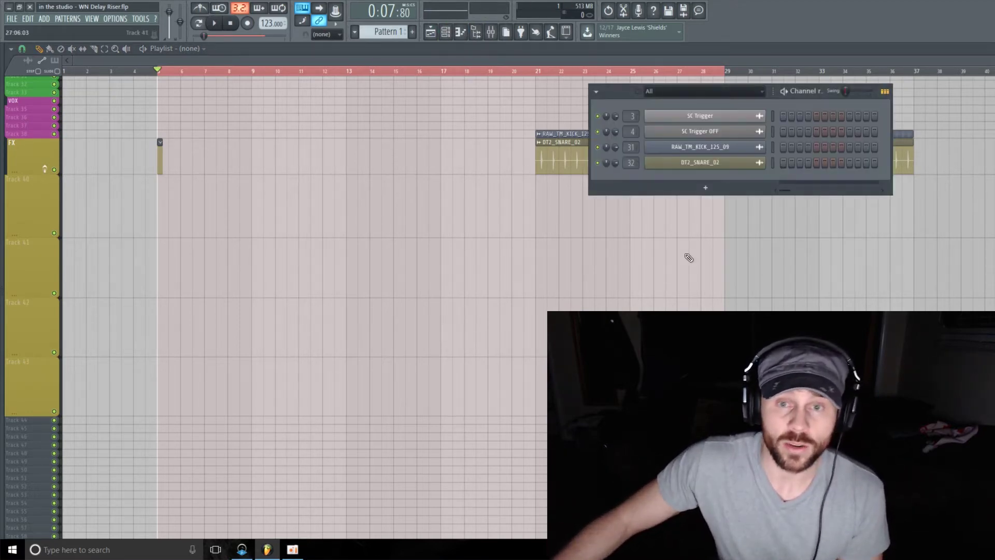
click(707, 188)
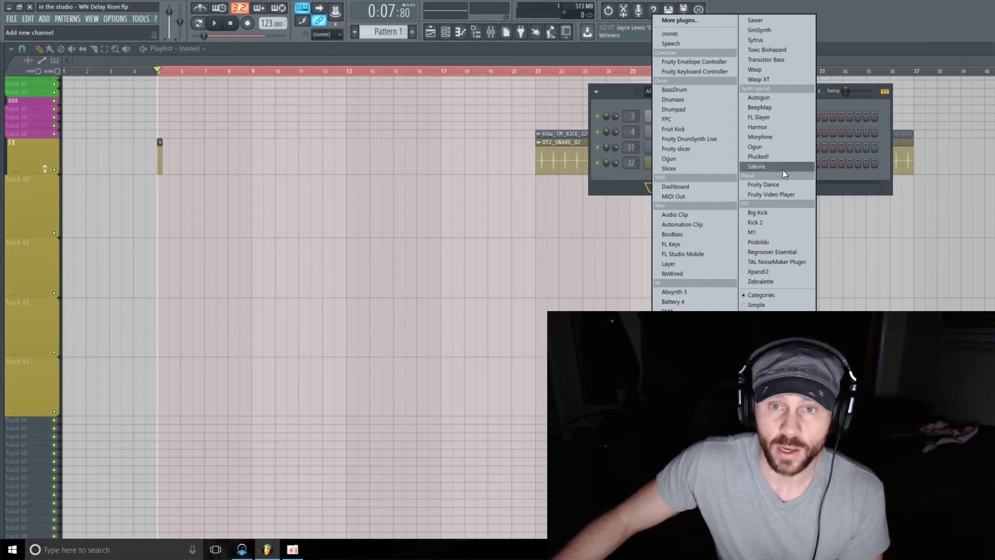
click(674, 427)
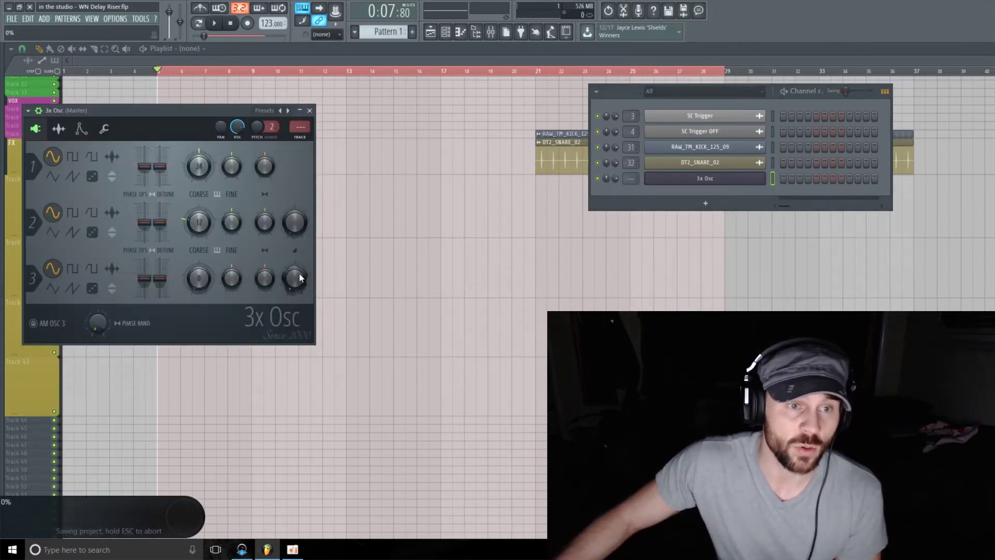
click(92, 177)
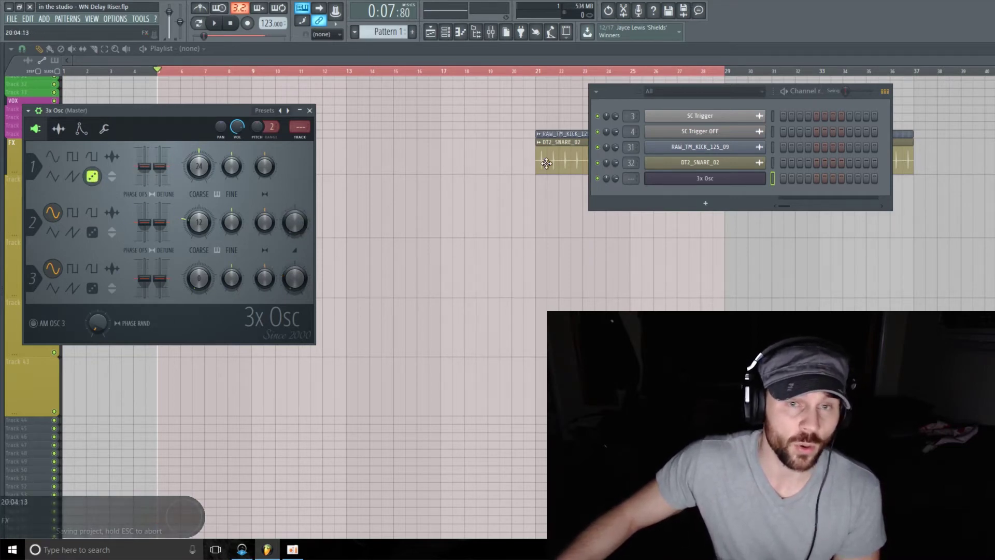
- Route the 3x Osc channel to mixer insert 30 and load Fruity Parametric EQ 2 in the insert's first effect slot
drag(631, 179, 631, 116)
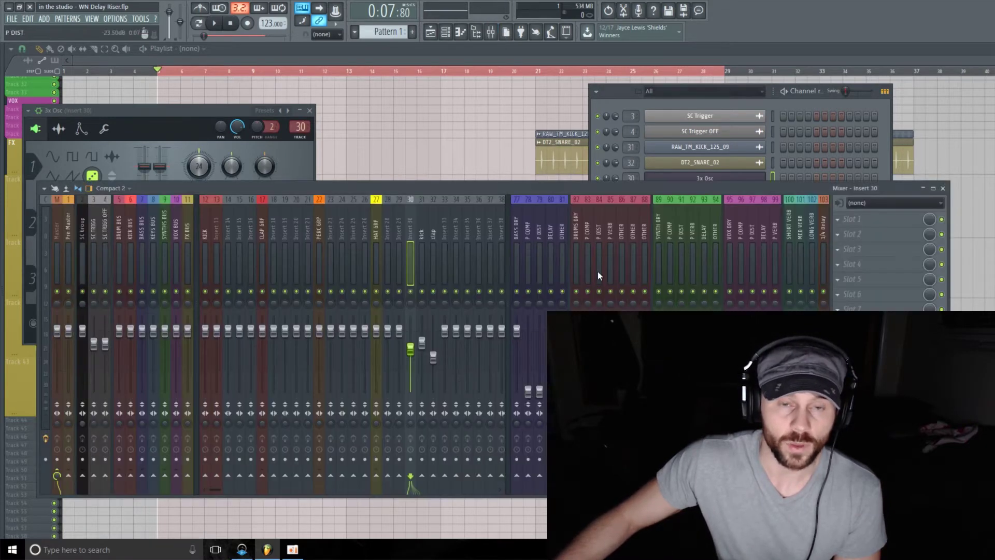
double_click(632, 177)
click(895, 228)
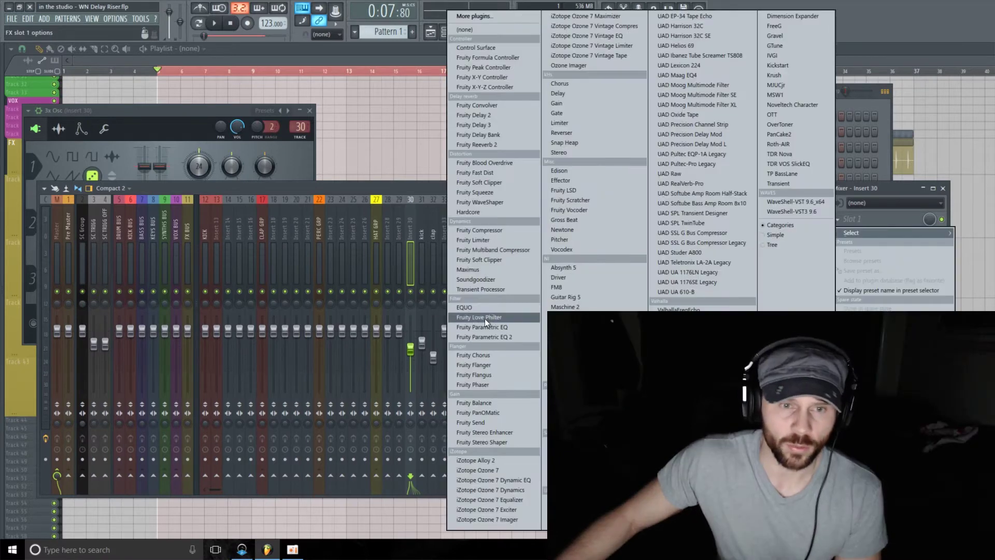
click(490, 334)
- Roll off the lows with EQ band 1 and the highs with band 7, then close the EQ and 3x Osc windows
drag(257, 264, 243, 309)
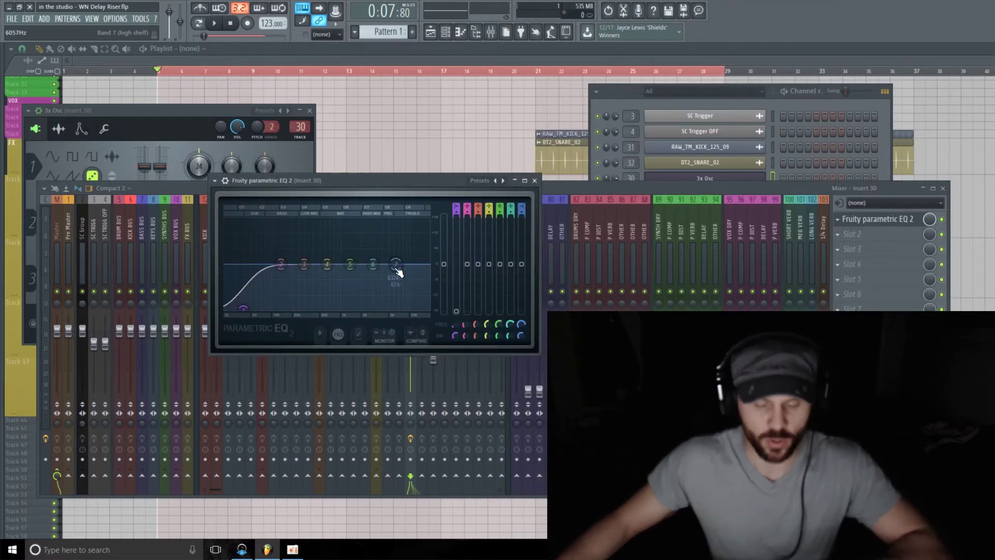
drag(396, 265, 416, 308)
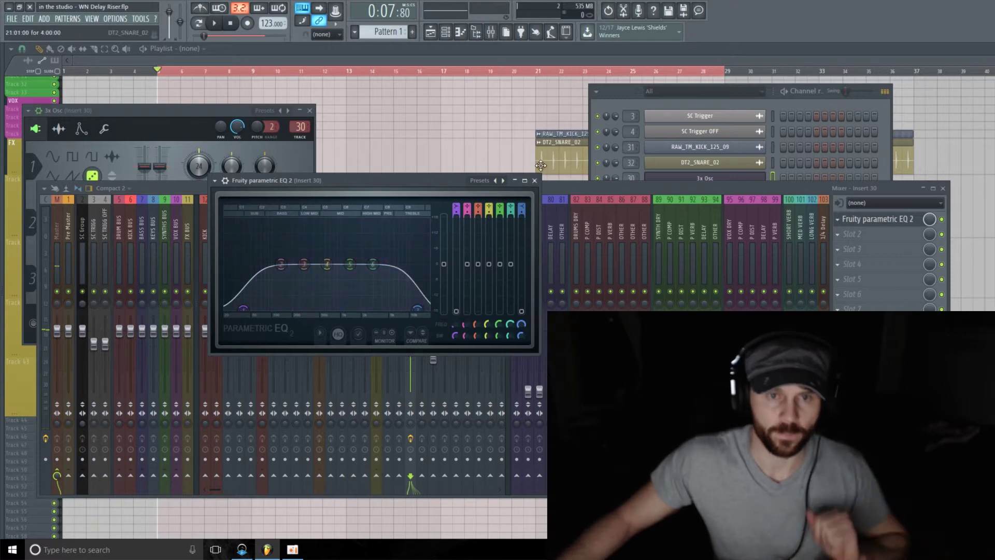
click(534, 180)
click(309, 110)
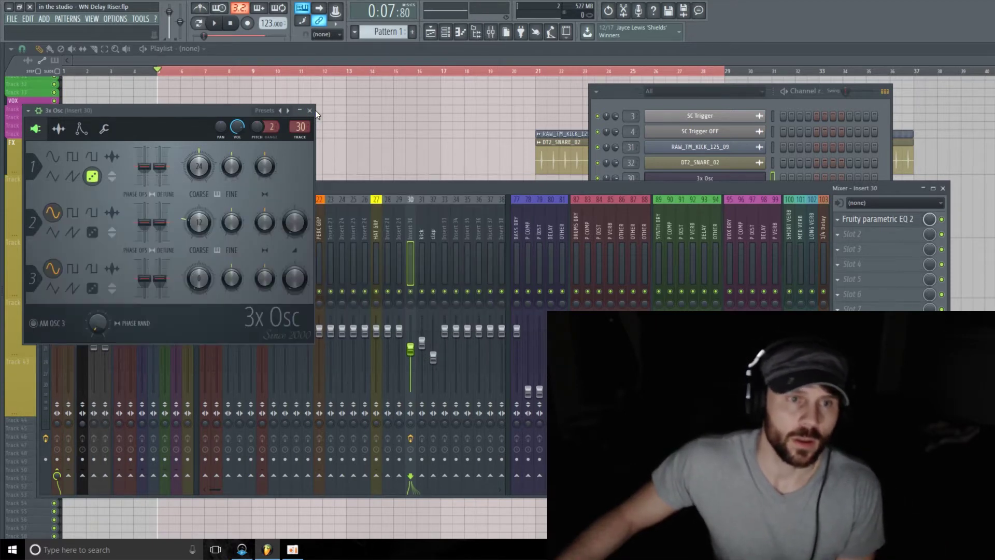
click(309, 111)
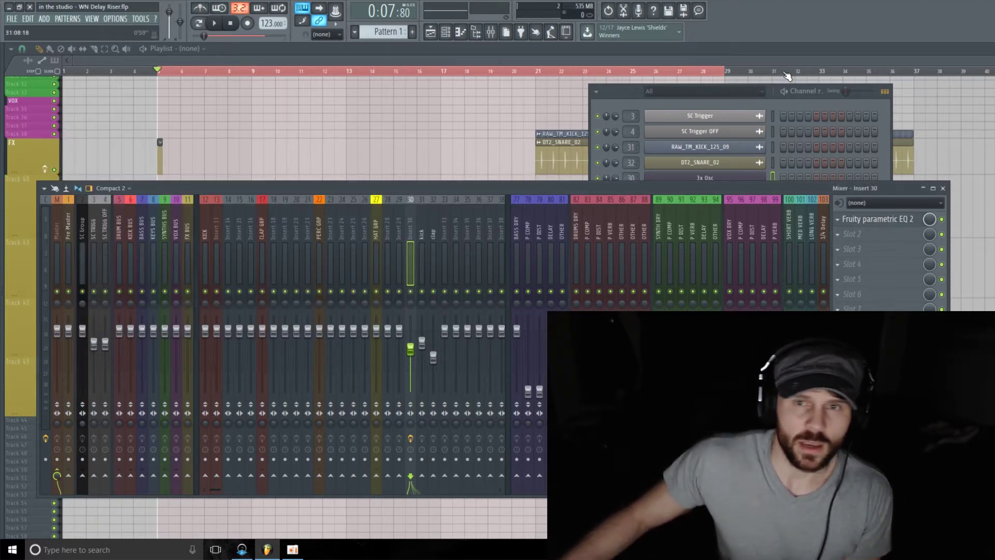
- Add a one-beat C5 note at the start of the 3x Osc channel's piano roll
right_click(765, 178)
click(784, 180)
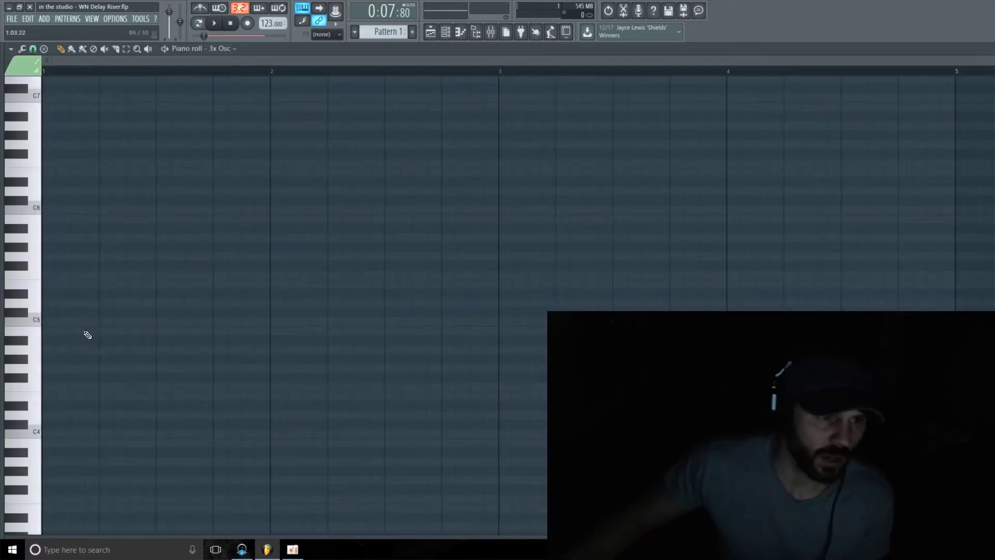
click(62, 322)
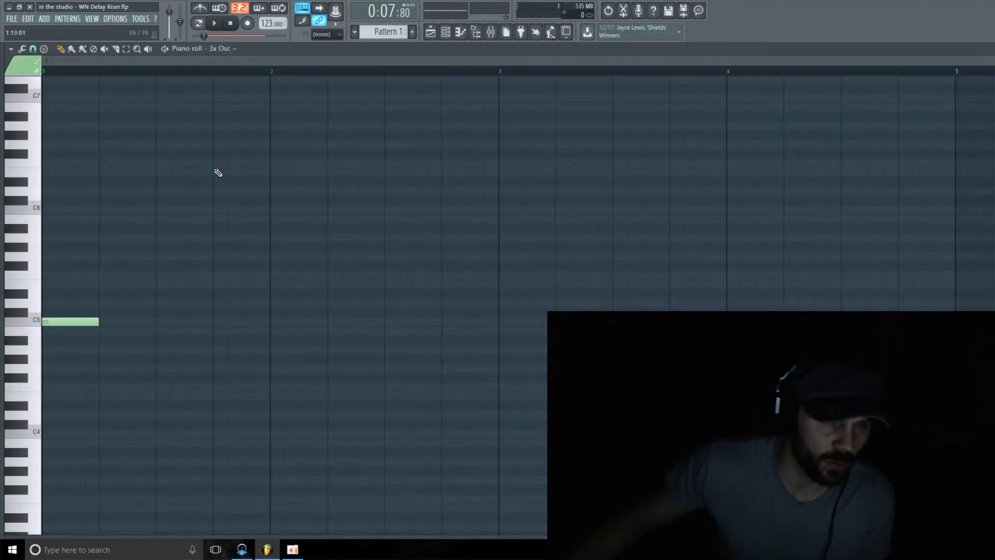
- Move the Pattern 1 clip in the playlist so that it starts at 4:13, one beat before bar 5
click(430, 32)
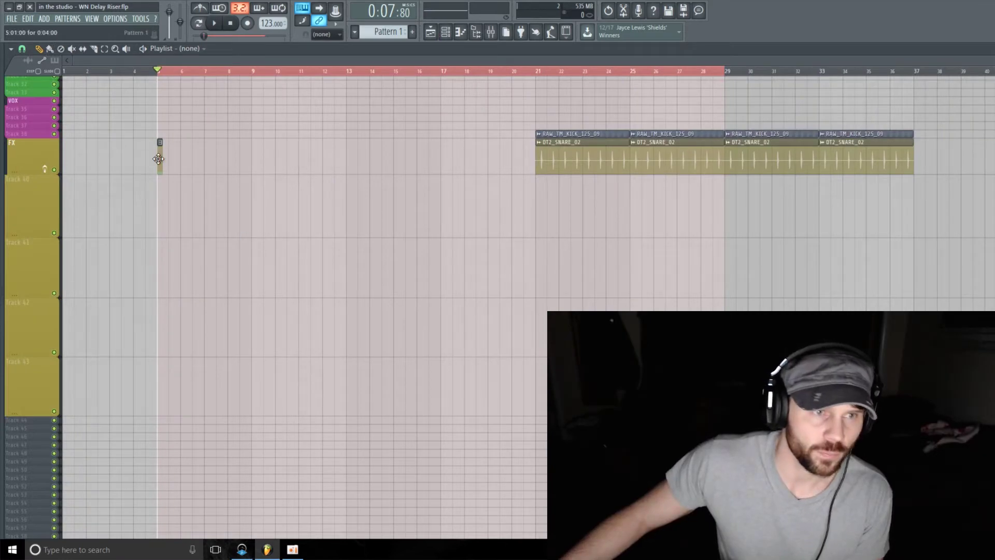
drag(154, 159, 143, 160)
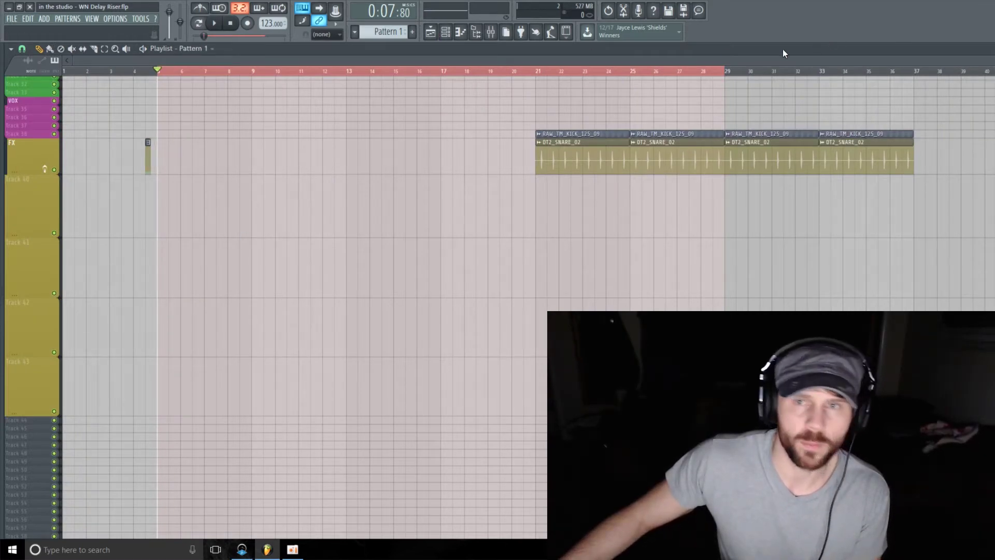
scroll(434, 126, up, 4)
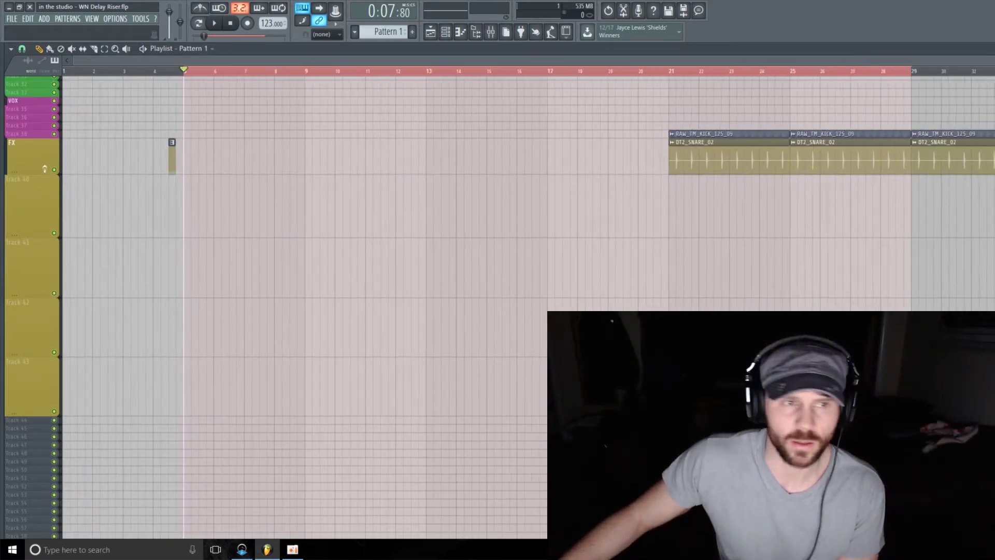
drag(212, 156, 223, 155)
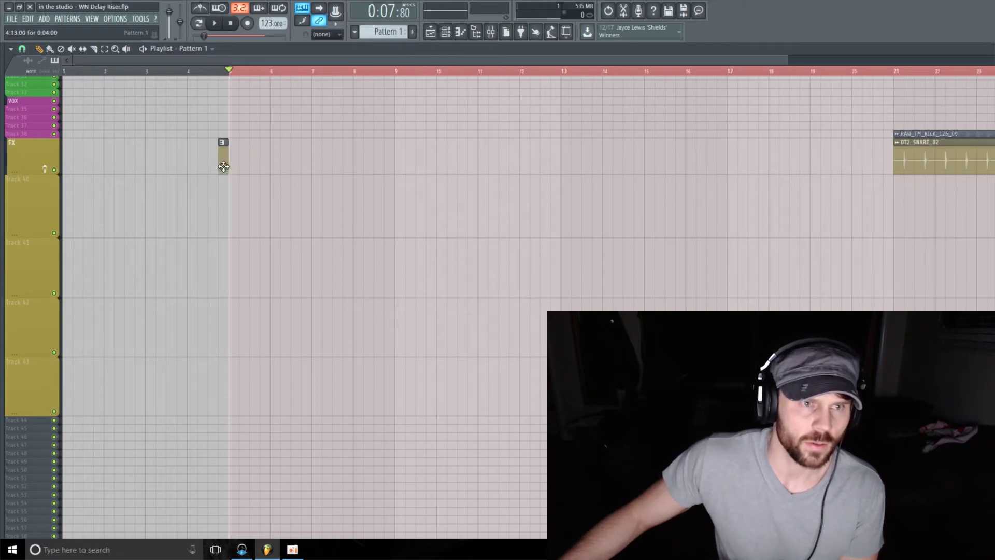
drag(784, 60, 994, 60)
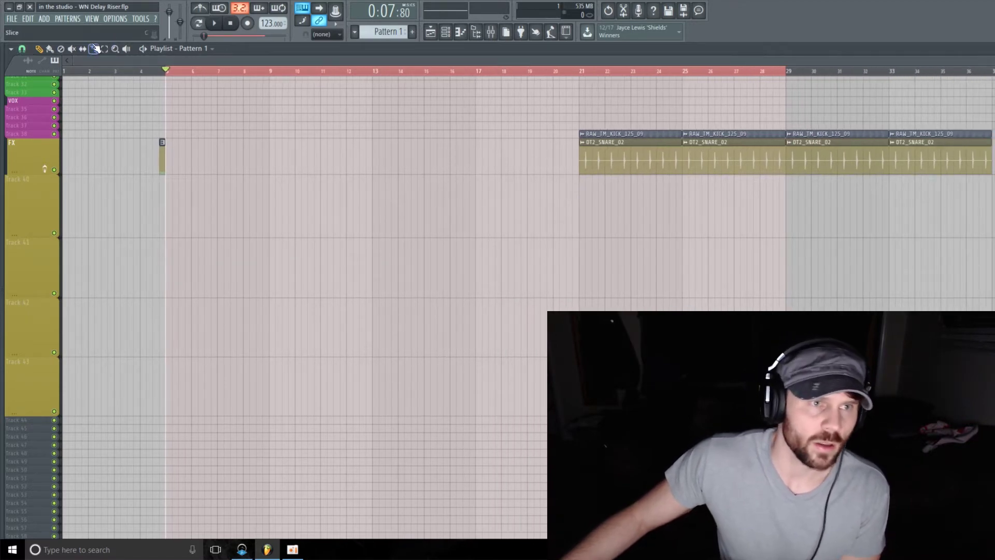
drag(174, 81, 576, 129)
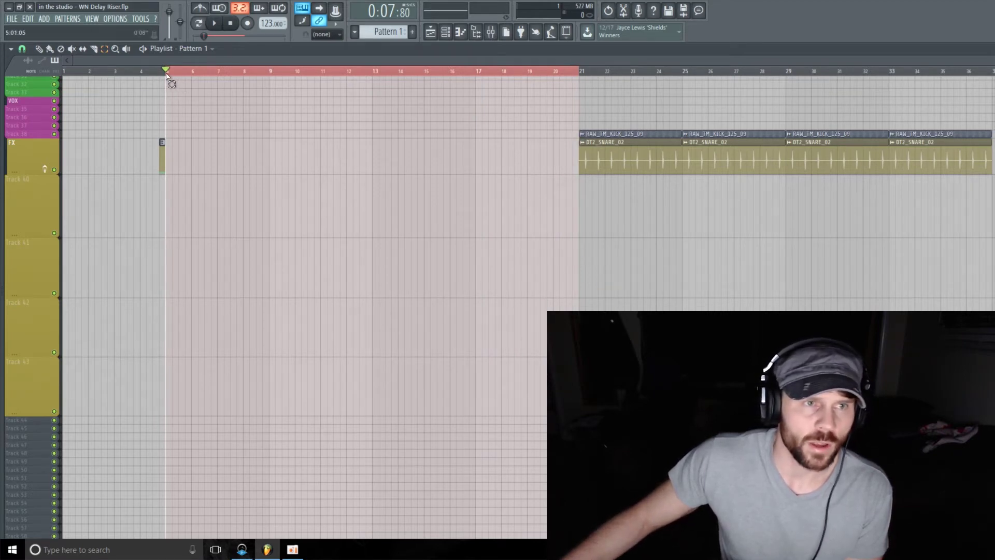
drag(166, 75, 787, 115)
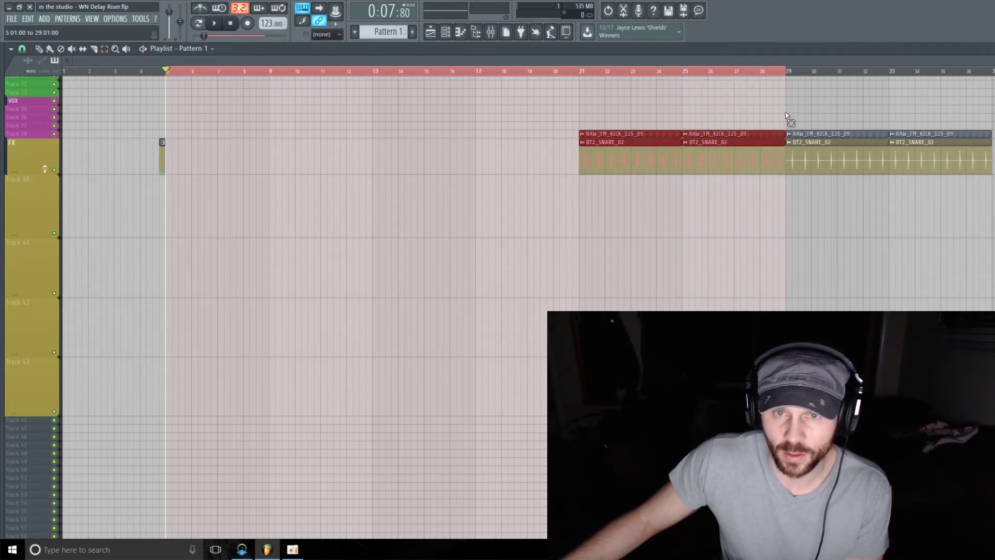
click(751, 272)
click(39, 49)
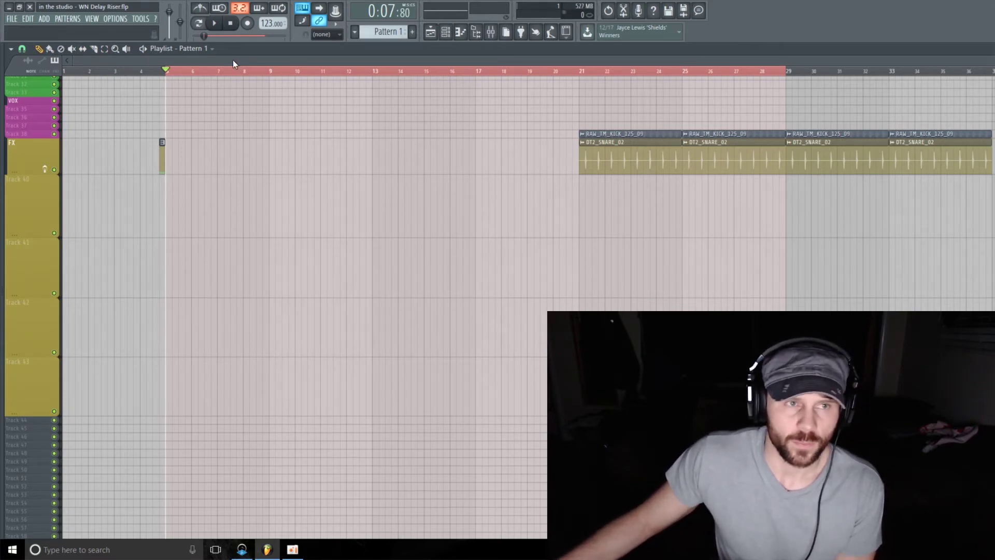
drag(167, 74, 919, 145)
click(168, 73)
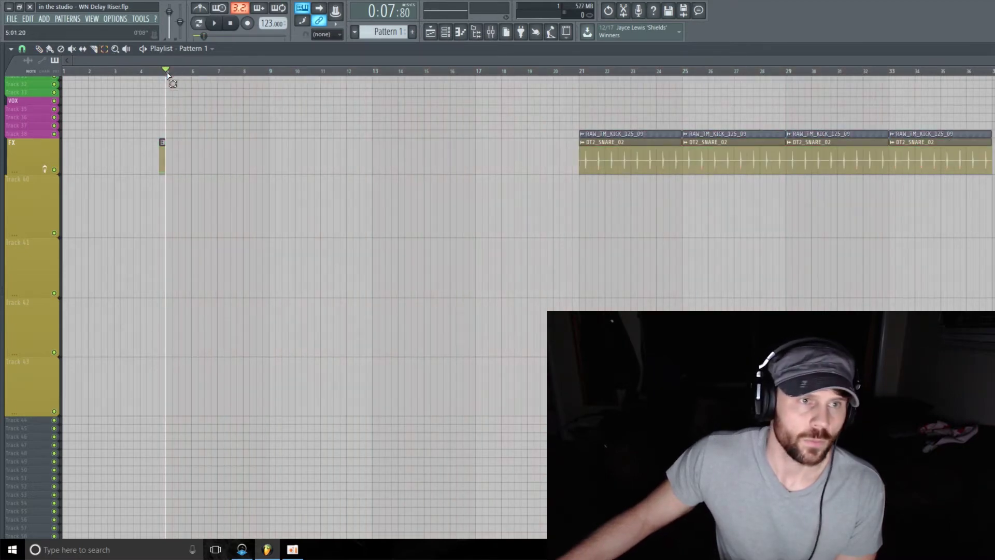
- Select the playlist time range from 4:13 to bar 37, covering the pattern clip and the kick and snare clips
drag(162, 73, 987, 161)
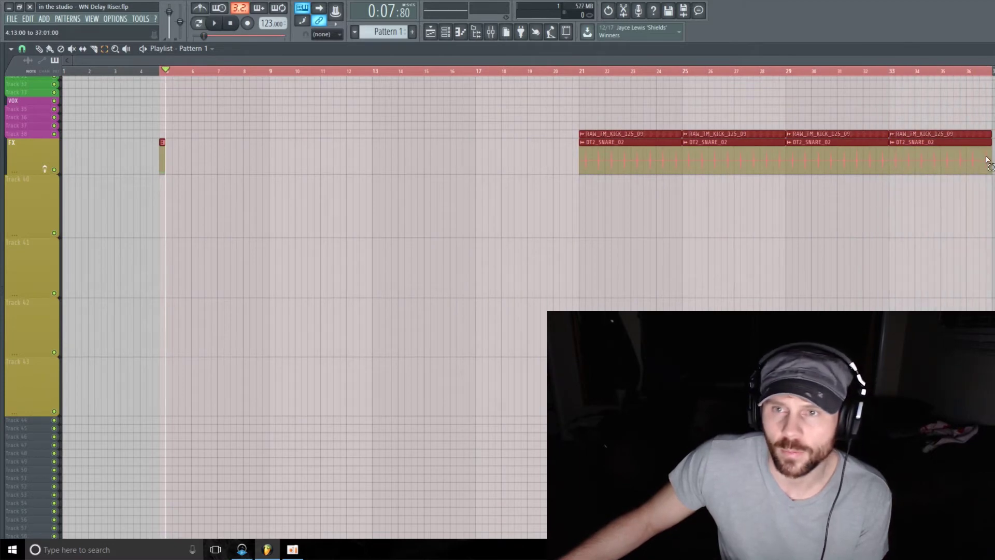
click(40, 50)
drag(990, 61, 994, 61)
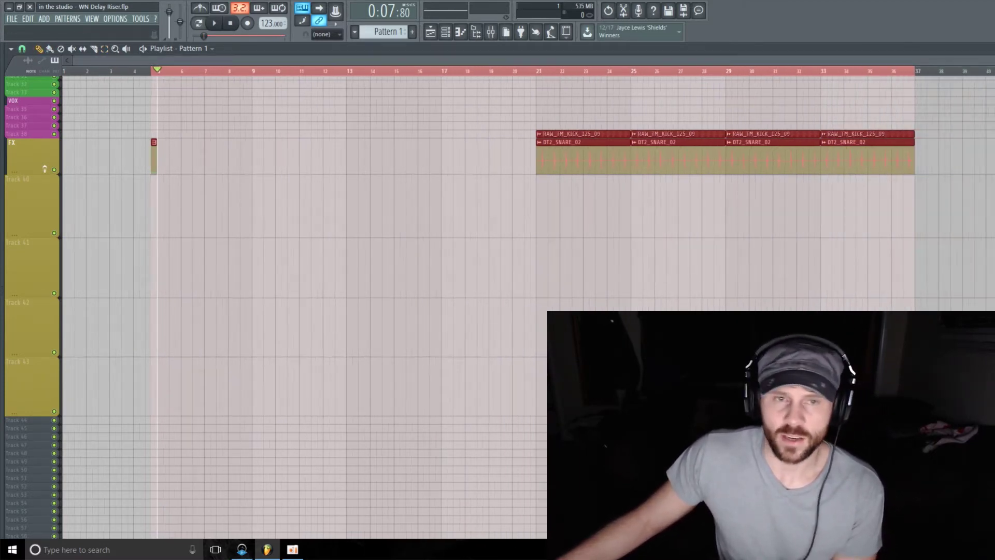
- Load Fruity Delay 3 in the second effect slot of mixer insert 30 and close the mixer
click(445, 33)
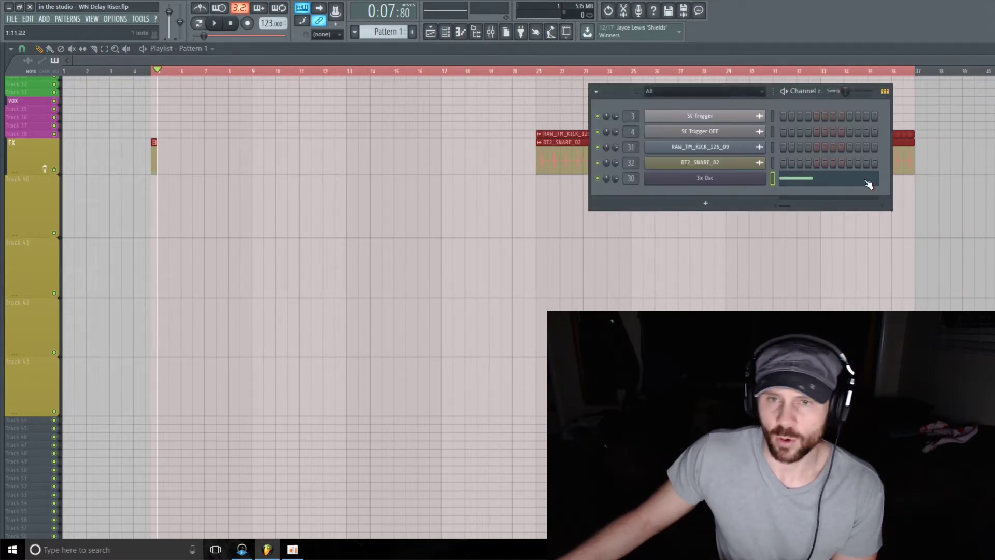
click(491, 32)
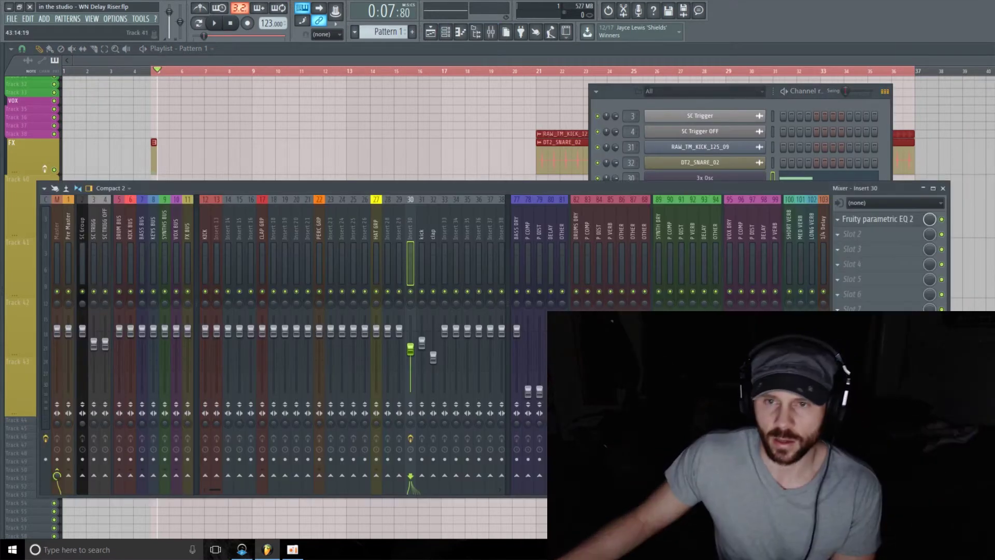
click(892, 235)
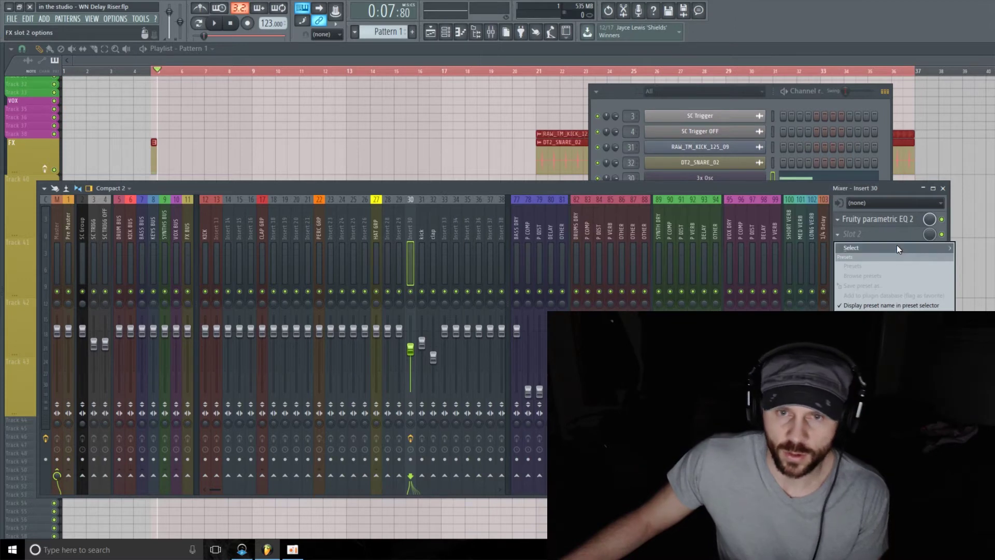
mouse_move(897, 246)
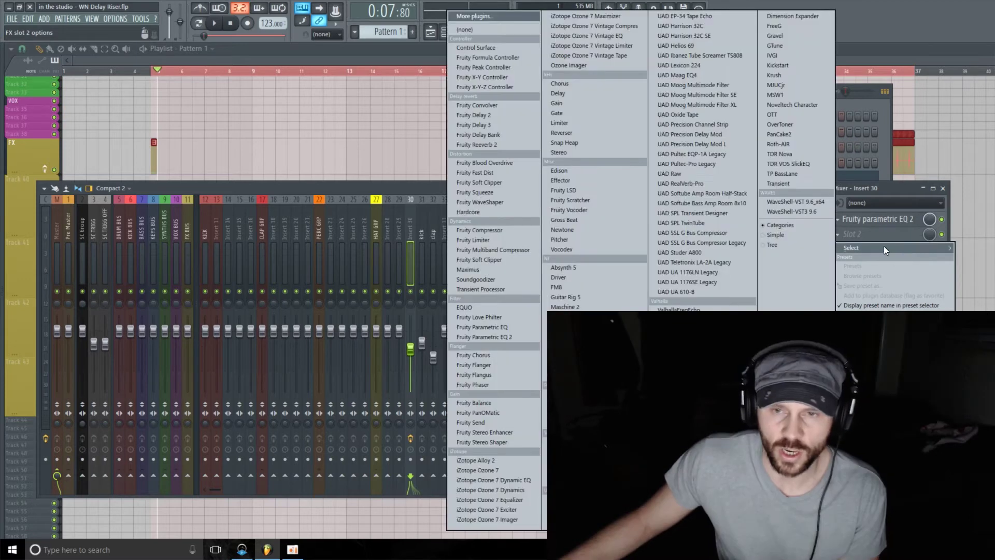
click(496, 126)
click(943, 188)
- Raise the delay time in Fruity Delay 3 to about 483 ms
drag(658, 209, 648, 262)
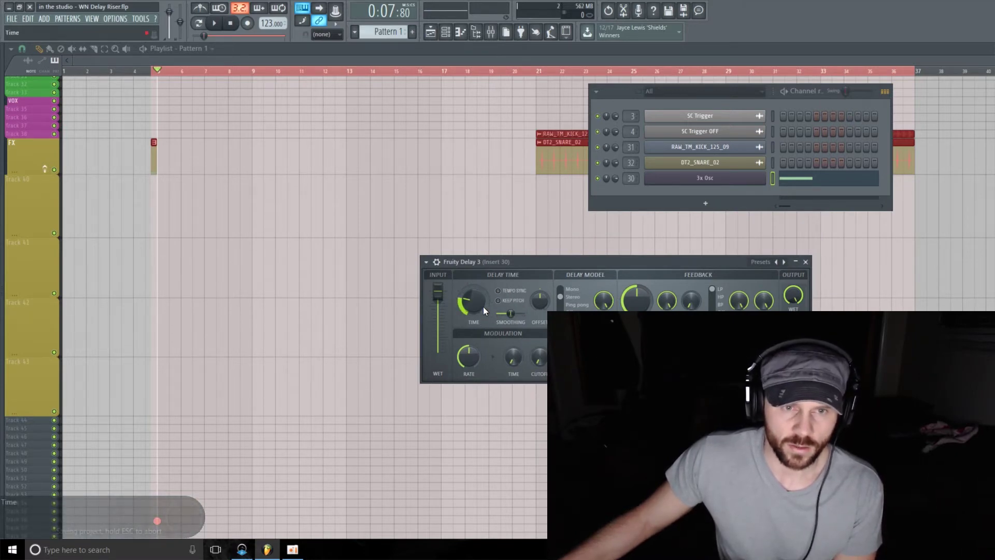
drag(473, 300, 477, 290)
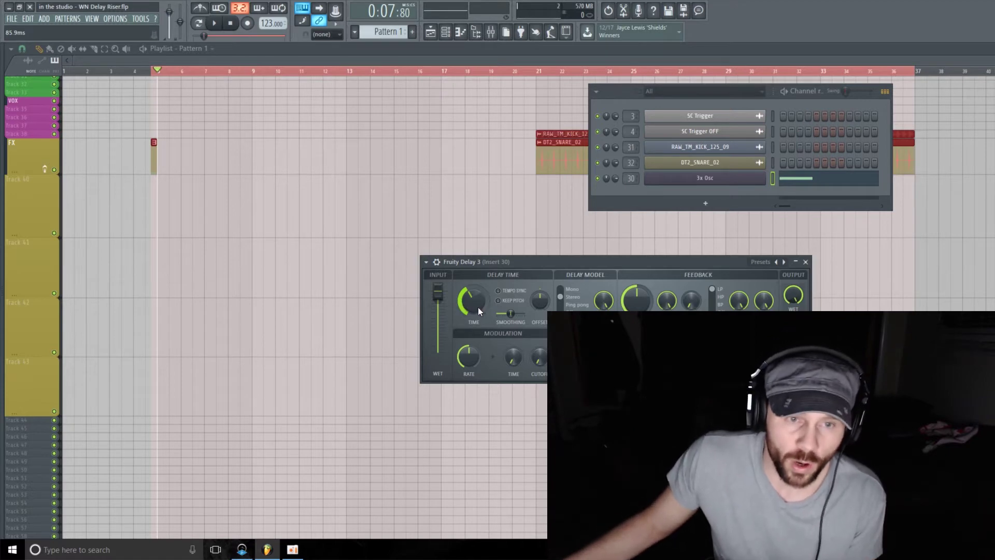
drag(478, 307, 478, 274)
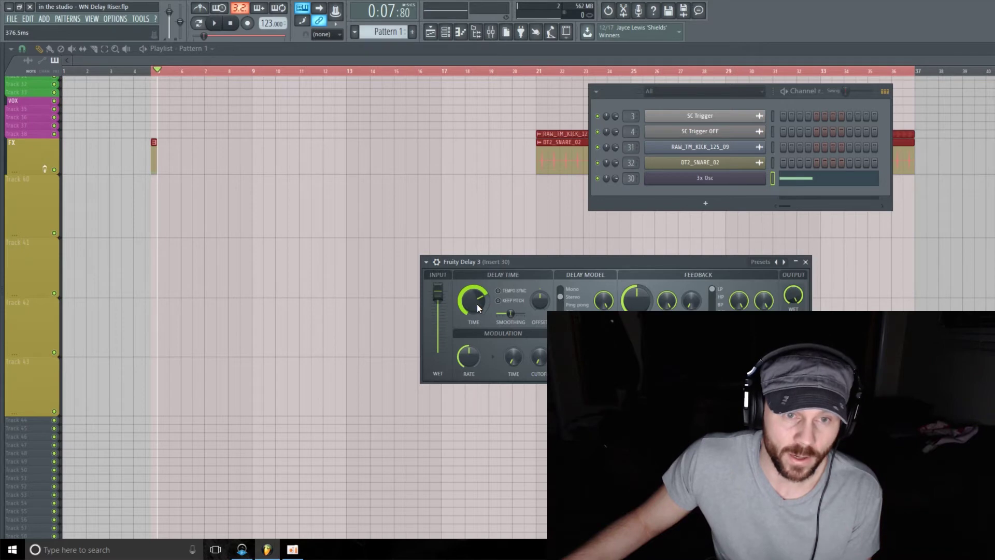
drag(478, 305, 477, 300)
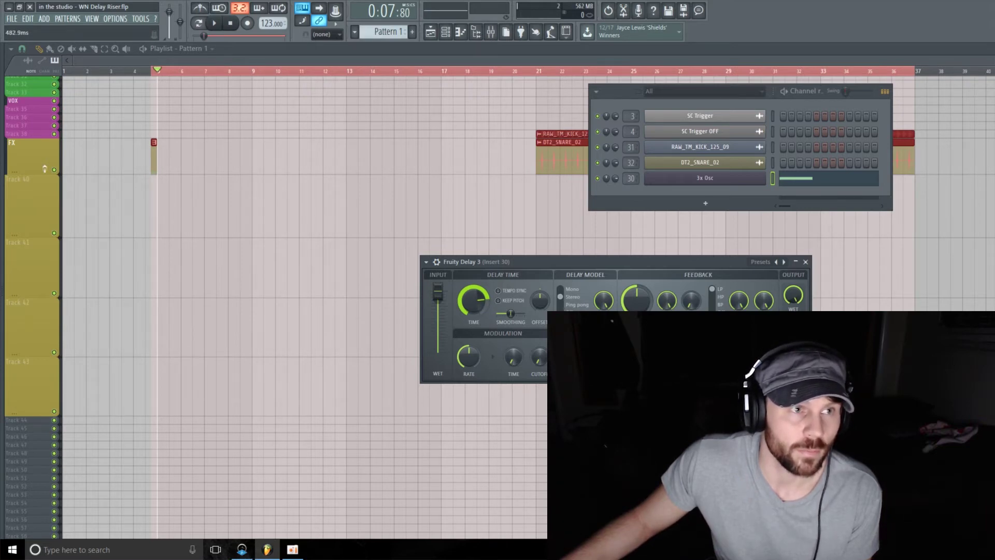
- Create an automation clip for the Fruity Delay 3 time and move it to Track 40, just below the FX track
drag(647, 261, 482, 228)
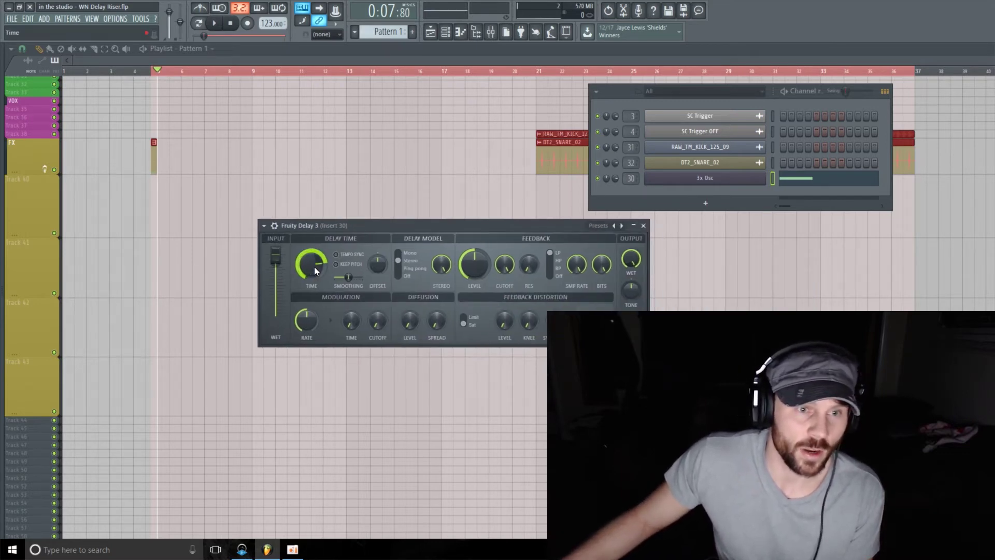
right_click(314, 266)
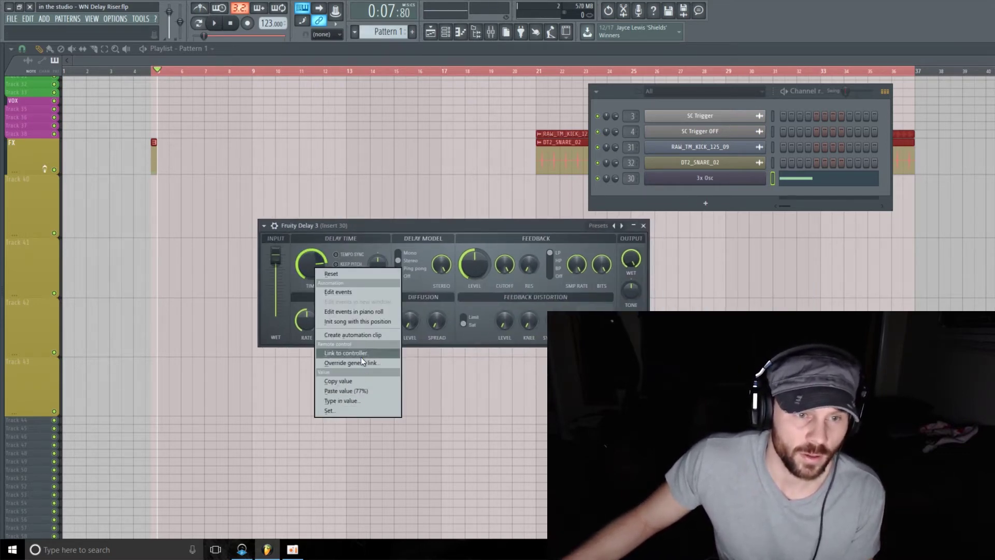
click(367, 334)
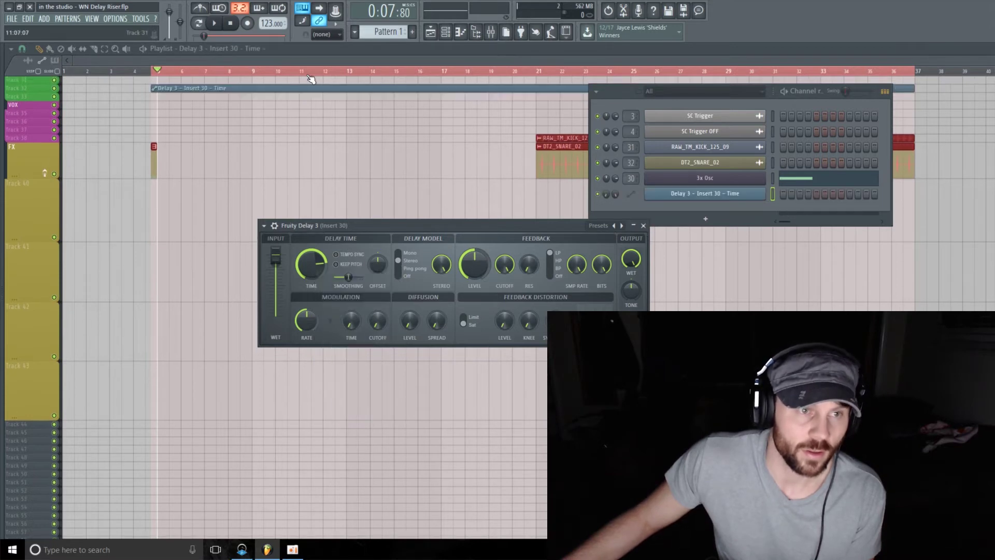
click(277, 61)
drag(290, 91, 290, 240)
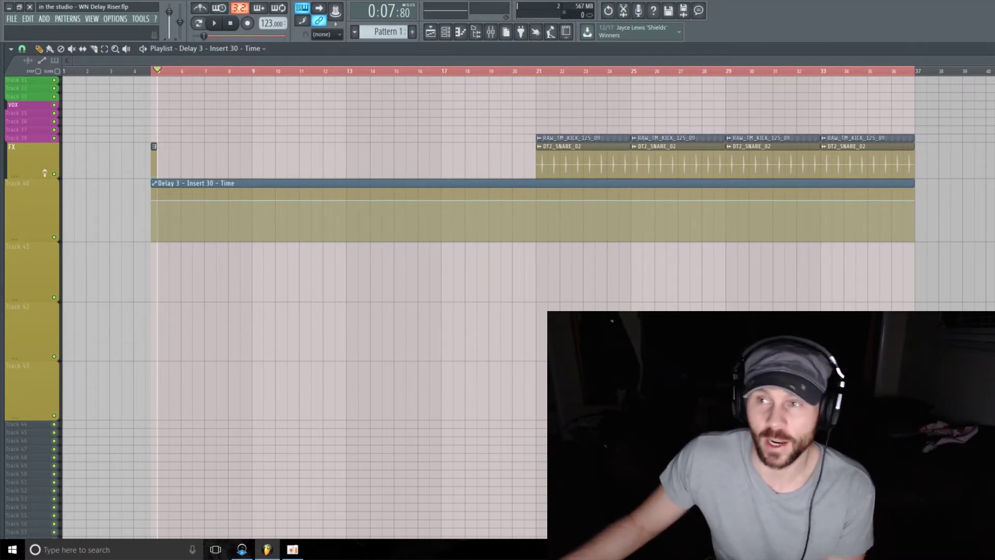
- Add a point at bar 13 to the Time automation clip and paste the start point's 77% value onto it
scroll(529, 191, up, 2)
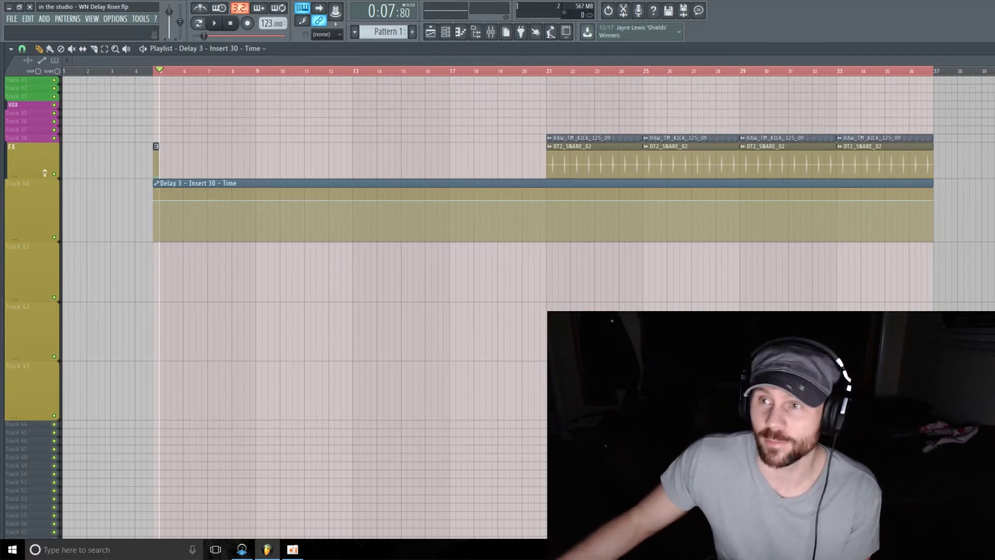
scroll(529, 192, up, 1)
drag(242, 64, 264, 64)
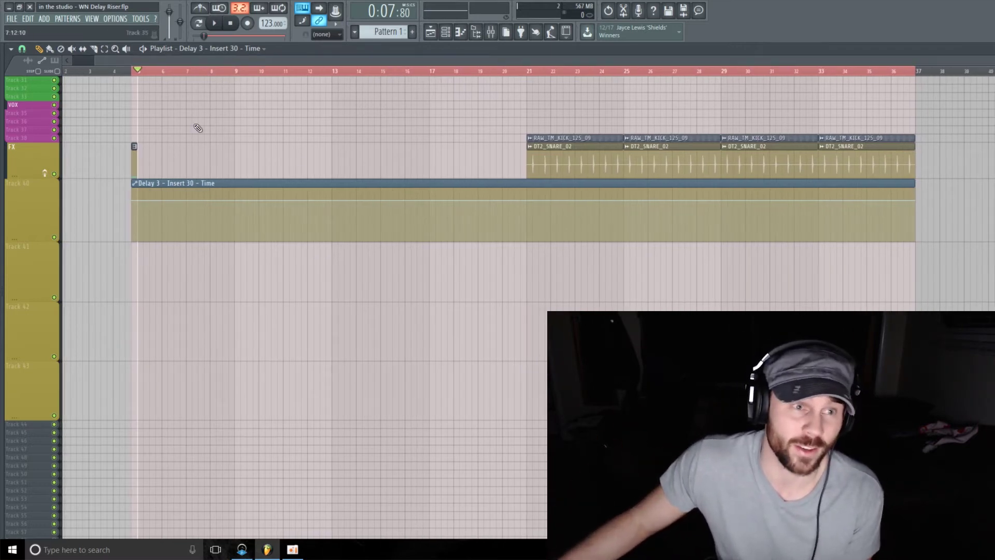
drag(22, 239, 22, 241)
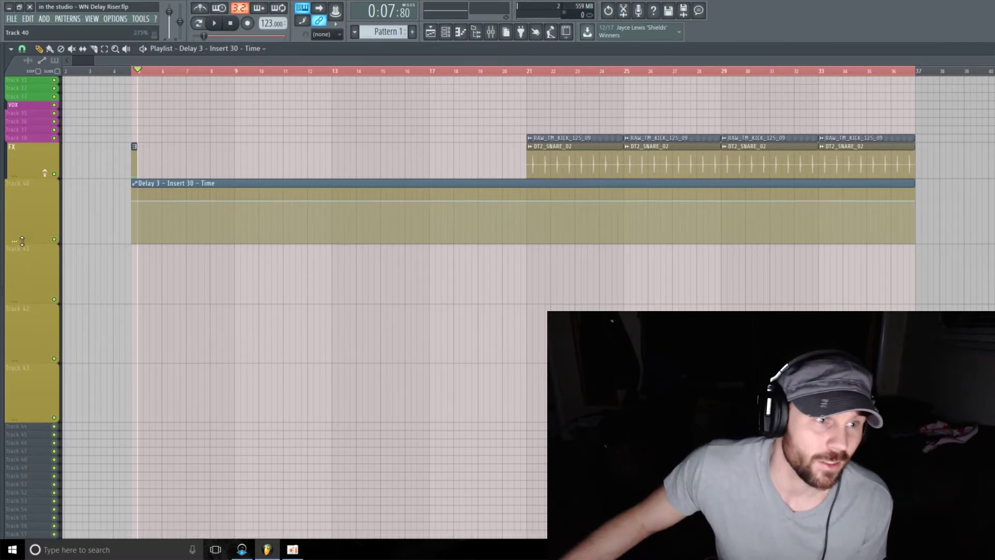
right_click(134, 202)
click(162, 386)
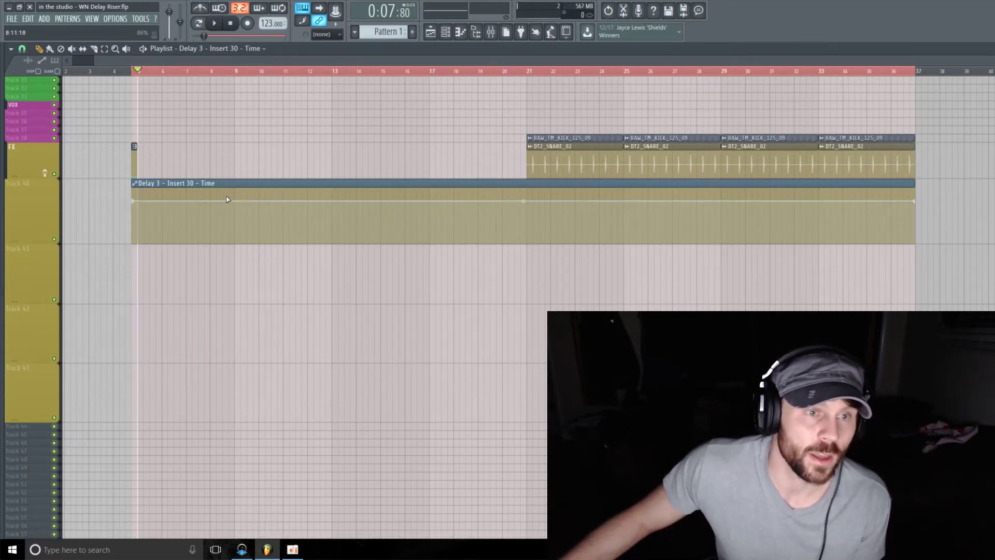
right_click(334, 203)
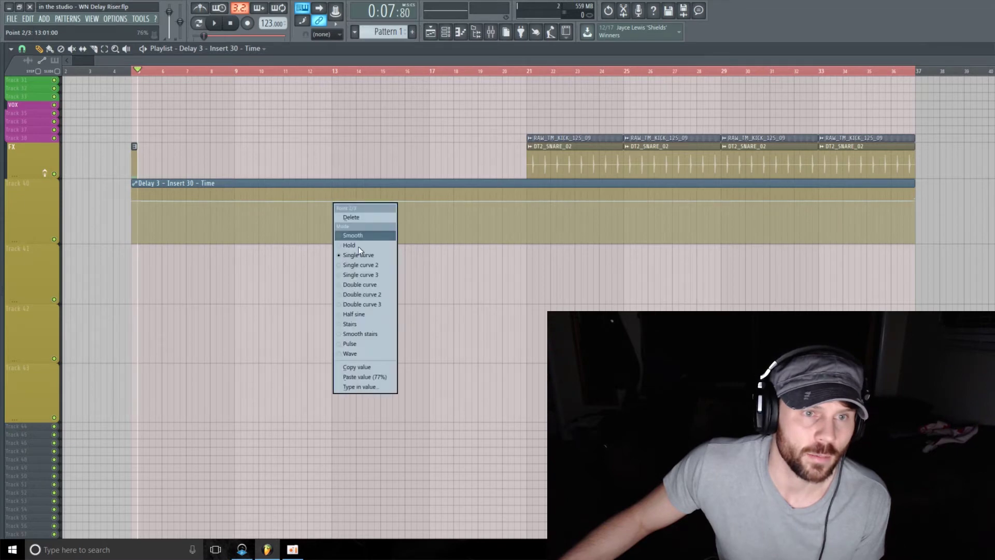
click(376, 377)
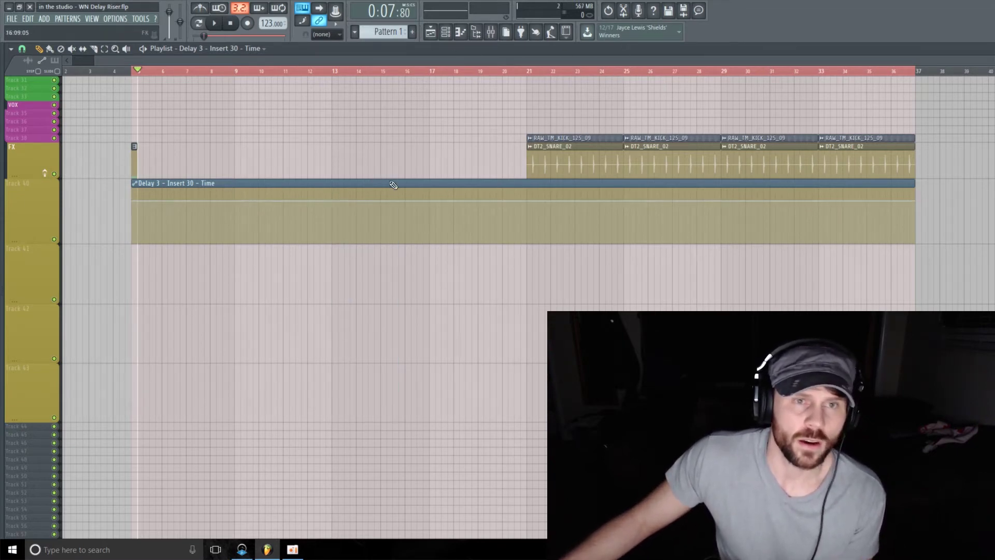
- Raise the feedback level in Fruity Delay 3 on mixer insert 30 and create an automation clip for it
click(445, 33)
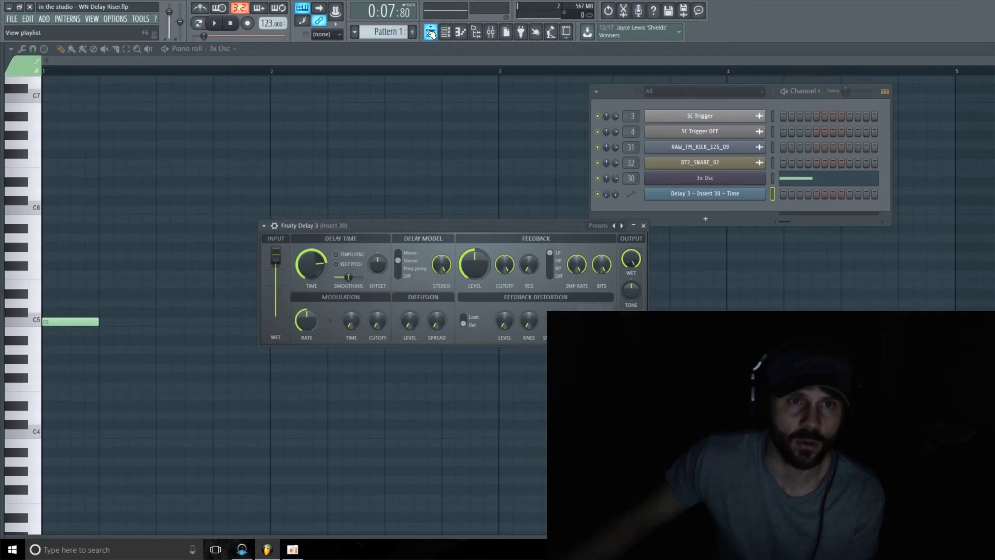
click(476, 32)
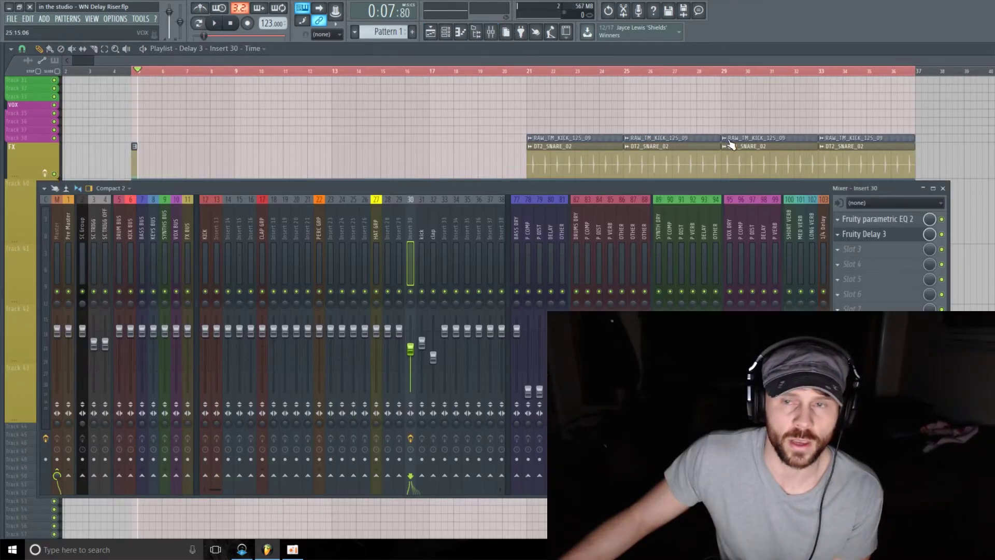
click(491, 32)
click(911, 238)
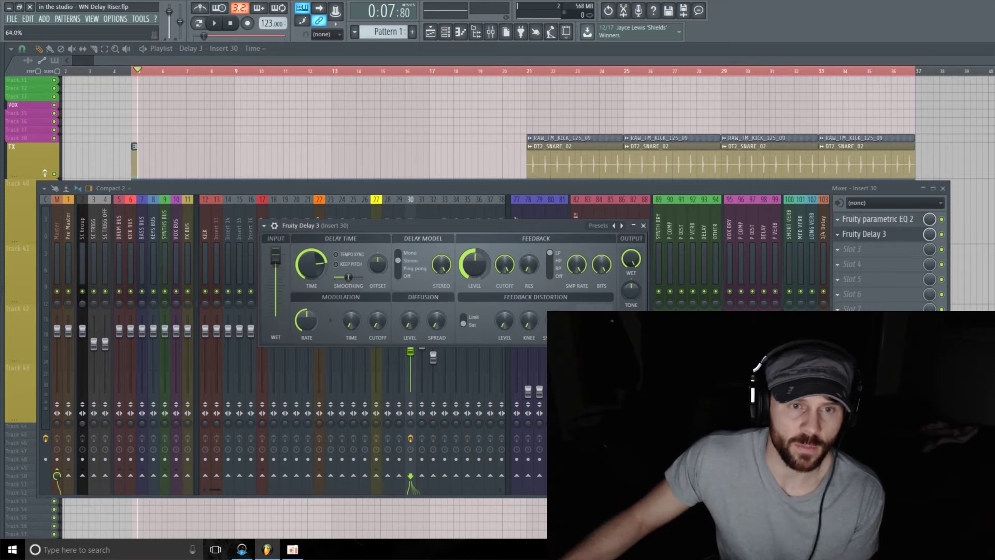
scroll(484, 269, up, 2)
right_click(481, 271)
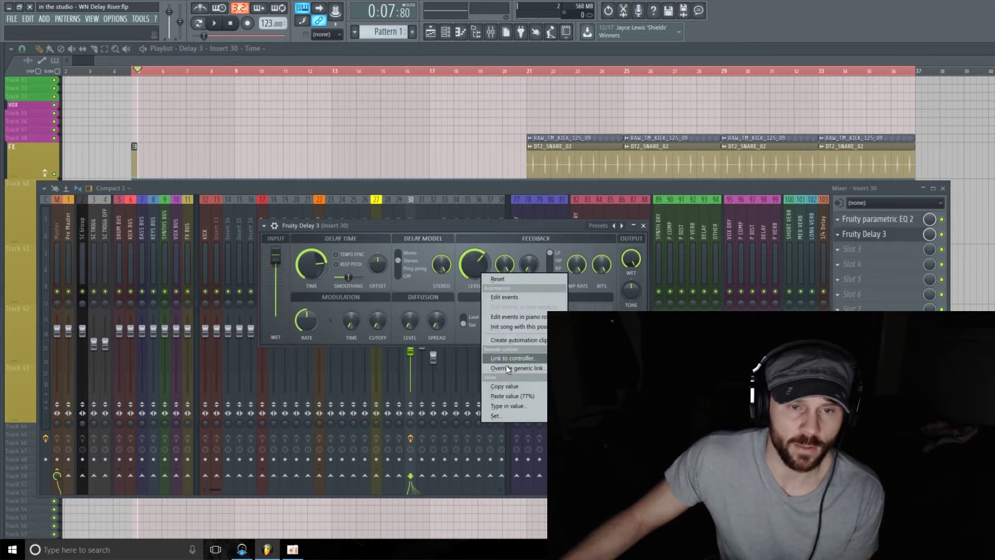
click(533, 340)
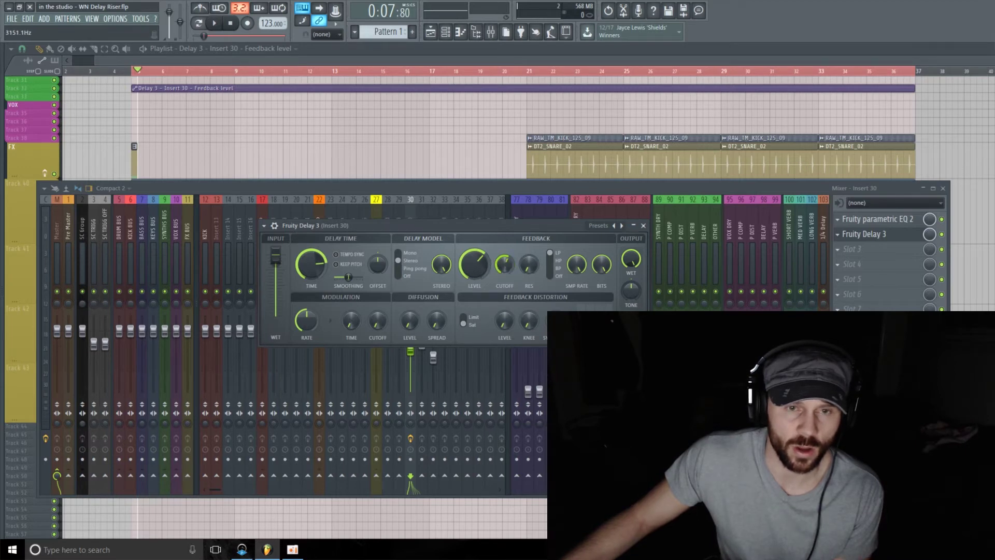
- Set the feedback cutoff in Fruity Delay 3 to about 3151 Hz, create an automation clip for it and return to the playlist
right_click(513, 267)
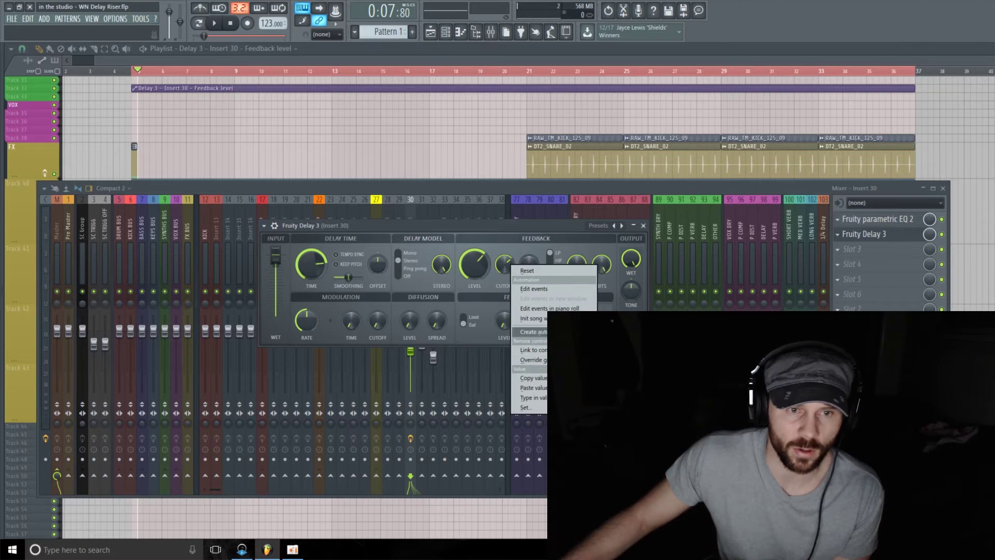
click(531, 331)
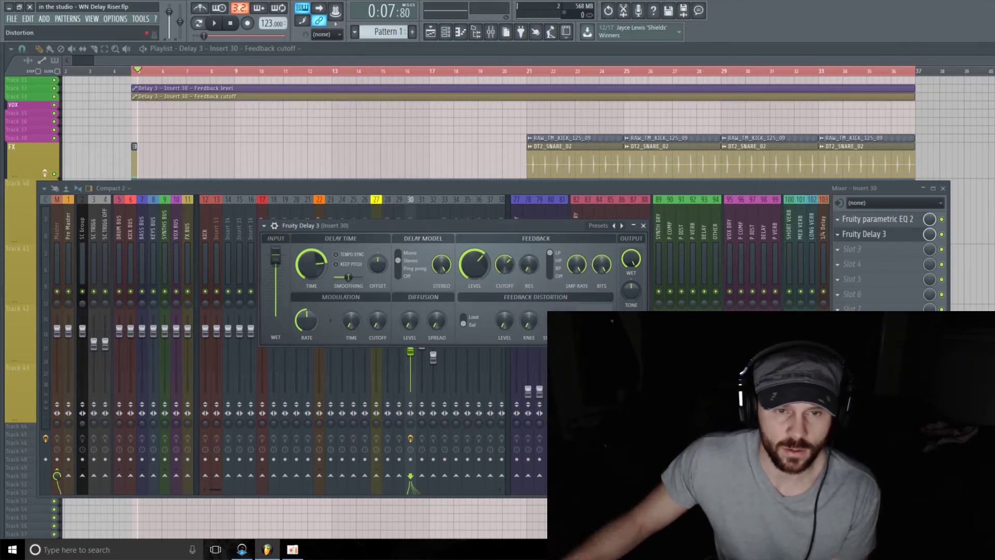
click(412, 53)
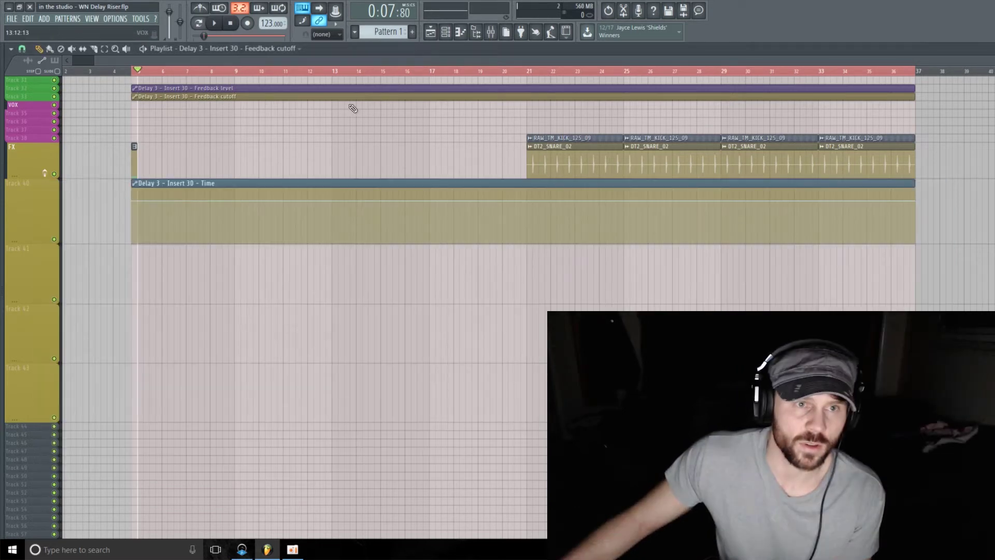
- Move the Feedback cutoff clip to Track 41 and the Feedback level clip to Track 42, making Track 41 slightly taller
drag(357, 97, 362, 293)
drag(340, 87, 342, 322)
drag(26, 303, 28, 311)
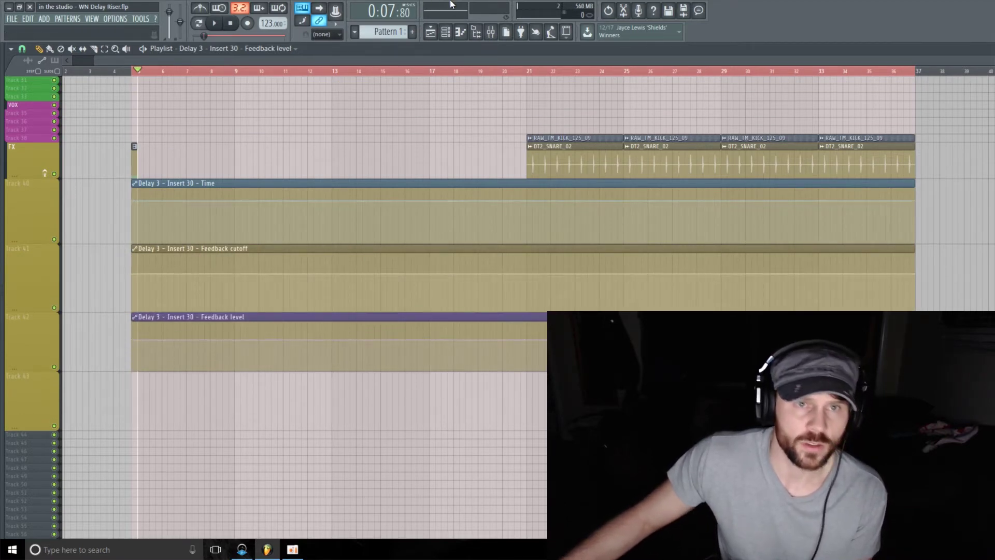
- Reopen Fruity Delay 3 from mixer insert 30, close the mixer and move the plugin window below the automation clips
click(491, 33)
click(881, 234)
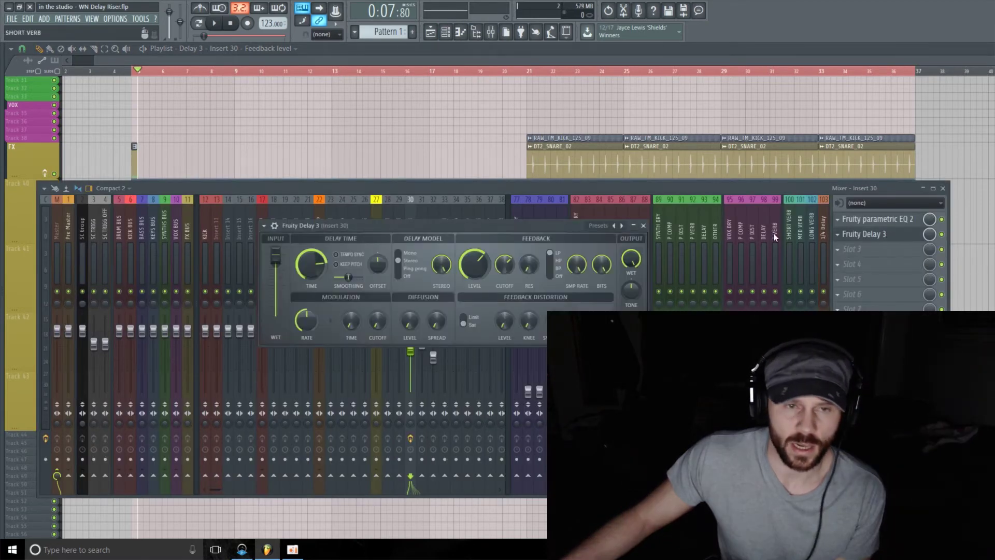
click(274, 228)
click(294, 427)
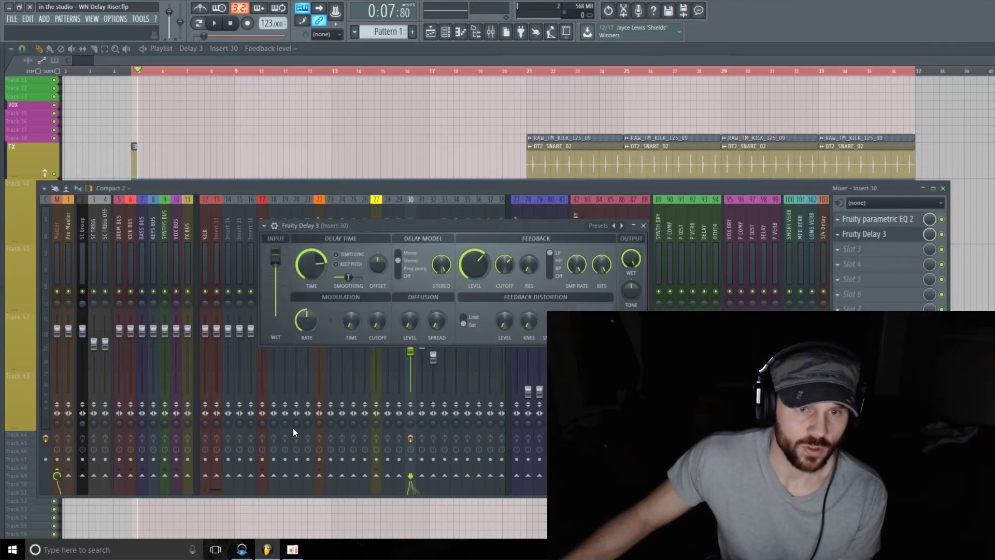
click(944, 189)
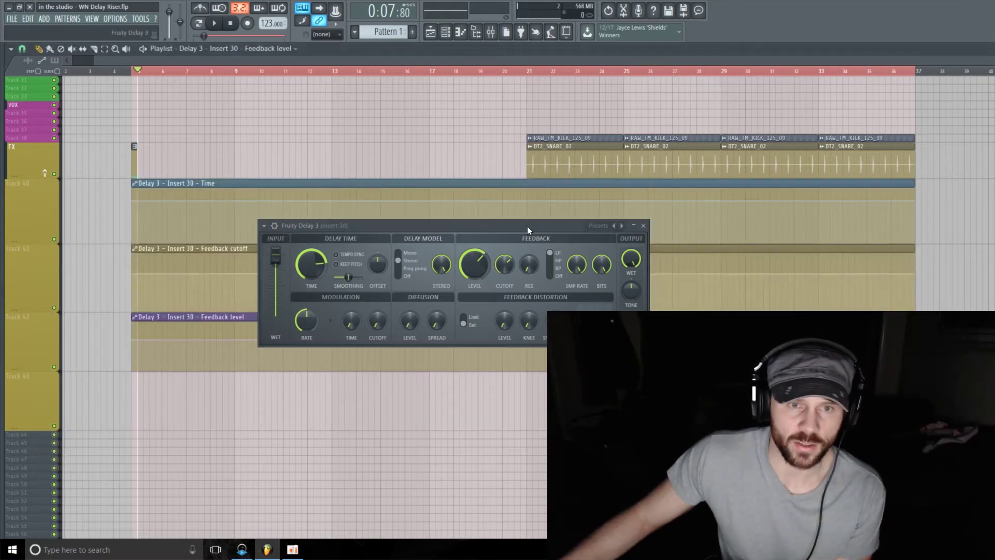
drag(528, 226, 356, 368)
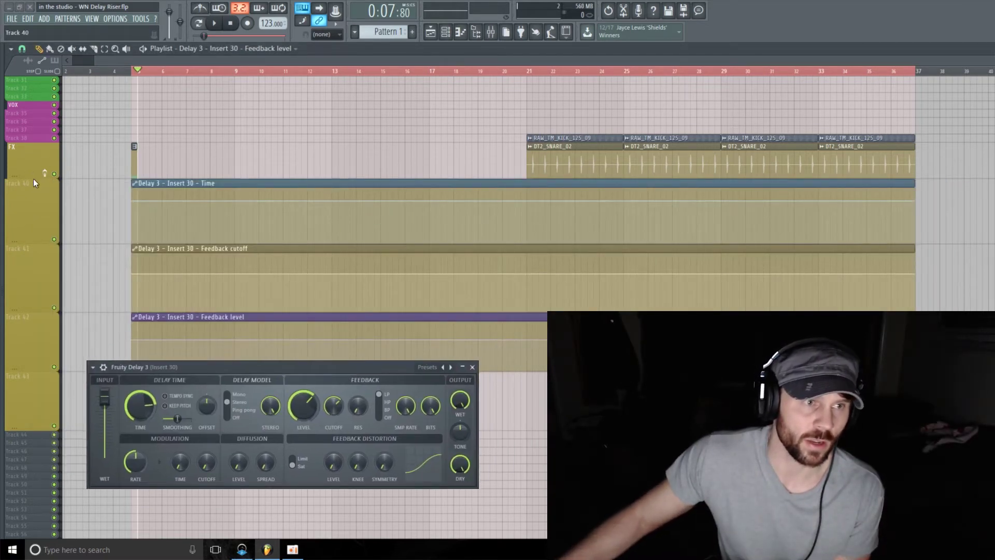
- Reduce the heights of the FX track and Track 40, and place the Fruity Delay 3 window directly beneath the Feedback level clip
drag(33, 178, 37, 148)
drag(33, 215, 37, 185)
scroll(422, 122, down, 1)
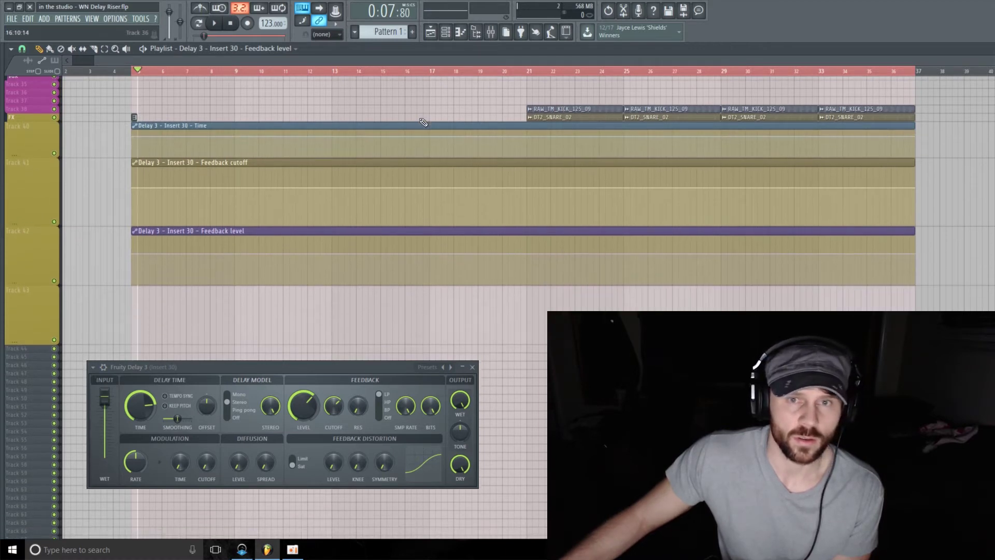
drag(320, 363, 310, 306)
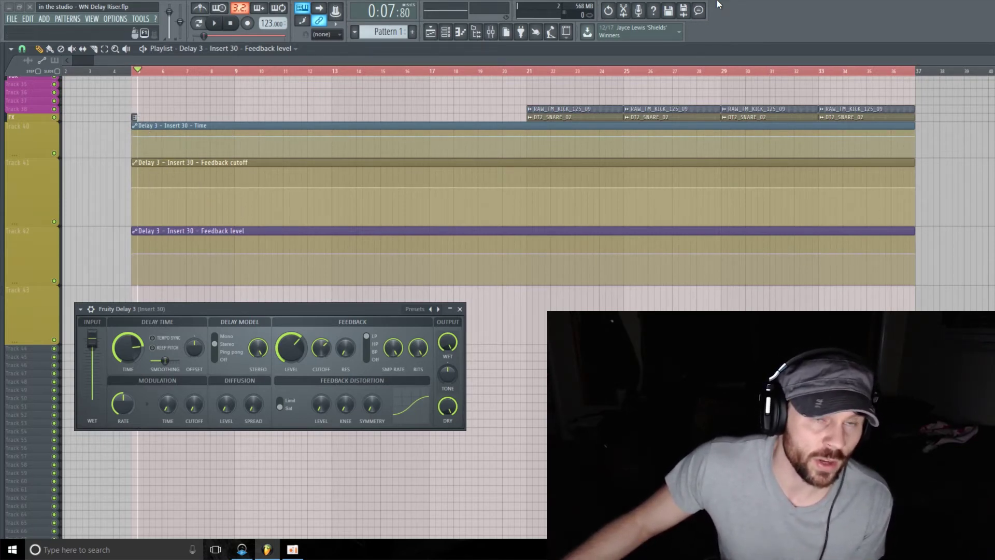
drag(94, 61, 91, 61)
drag(35, 156, 45, 167)
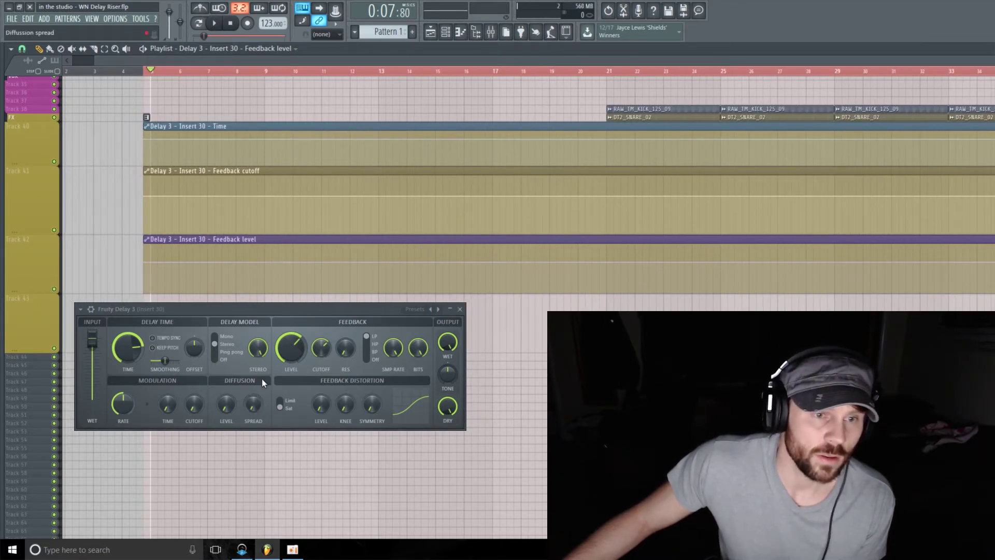
- Add a point at bar 21 to the Feedback cutoff clip, raise it to 100% and straighten the ramp leading to it
drag(291, 348, 291, 333)
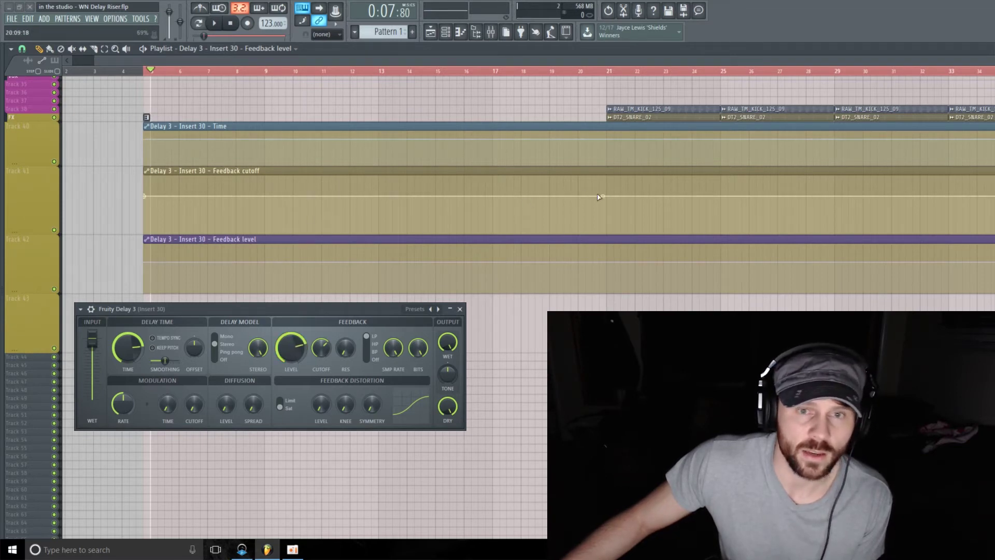
drag(611, 195, 612, 171)
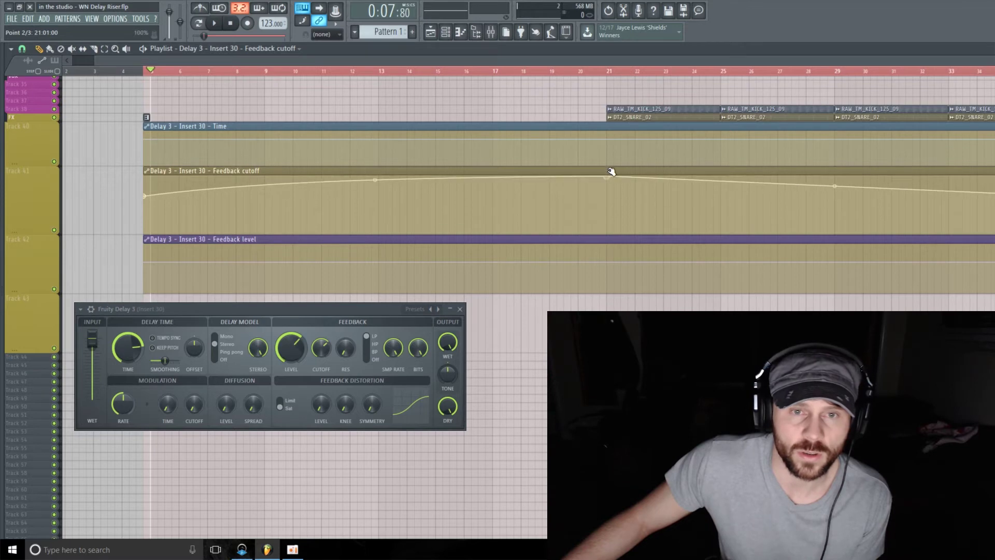
drag(375, 180, 375, 181)
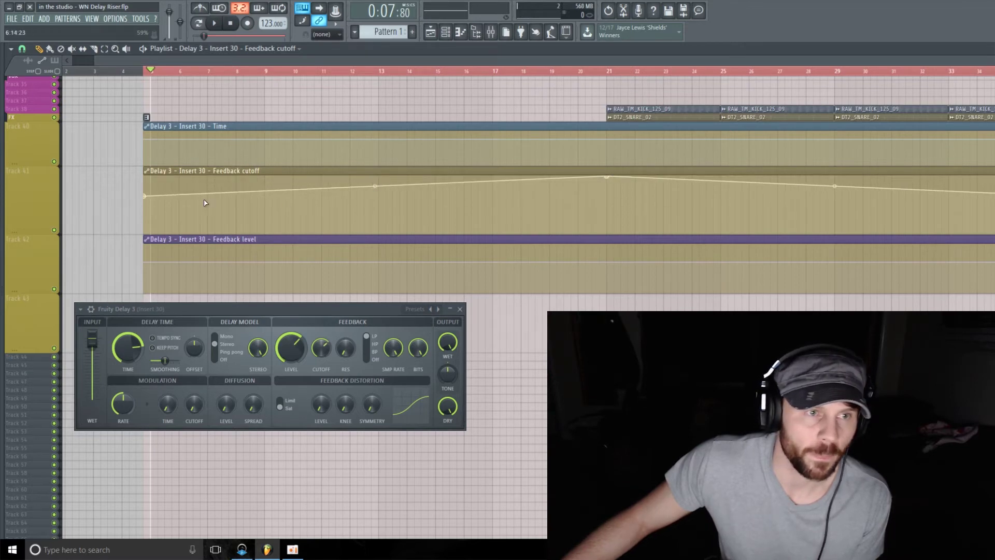
- Audition the riser while adjusting the Feedback cutoff clip's start point, and set that point to about 70%
drag(144, 196, 148, 191)
key(space)
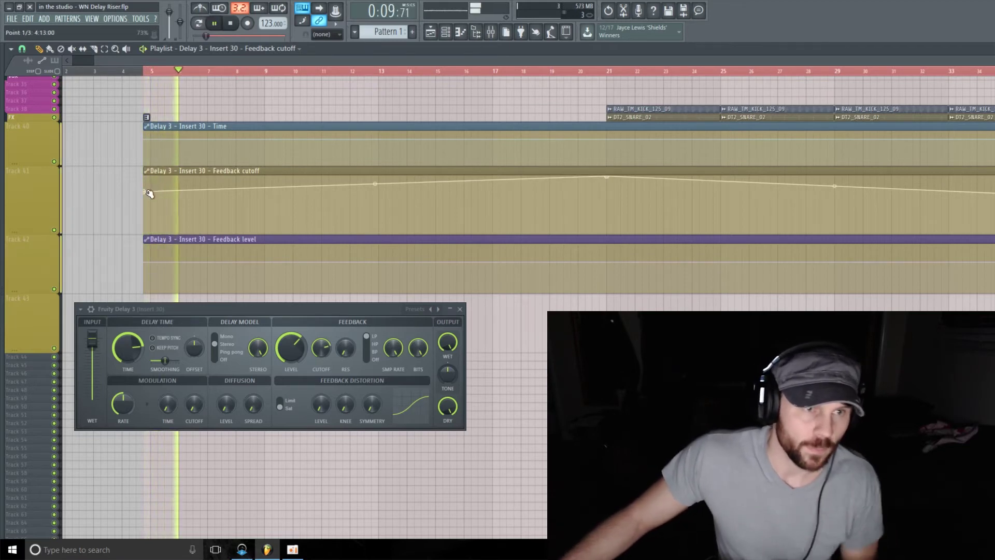
drag(148, 192, 145, 187)
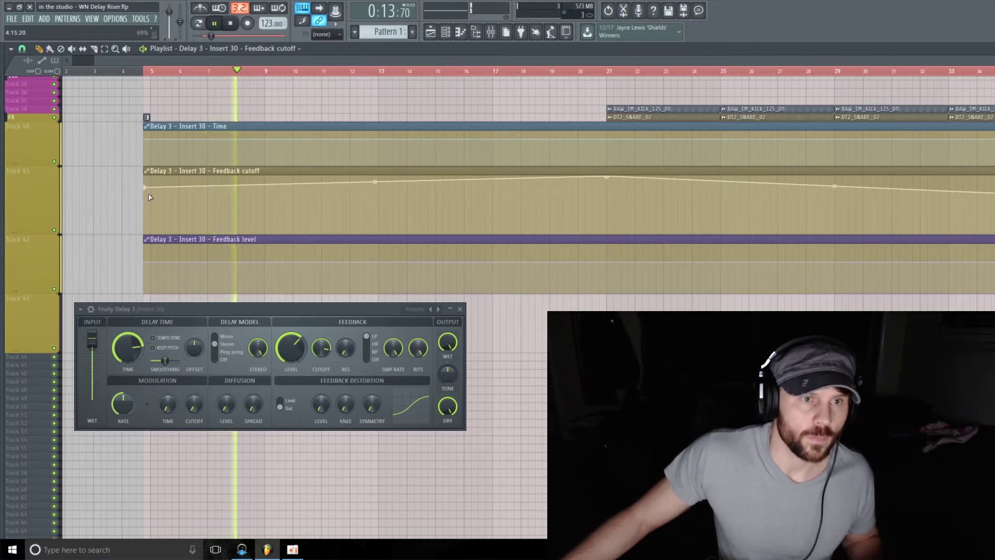
key(space)
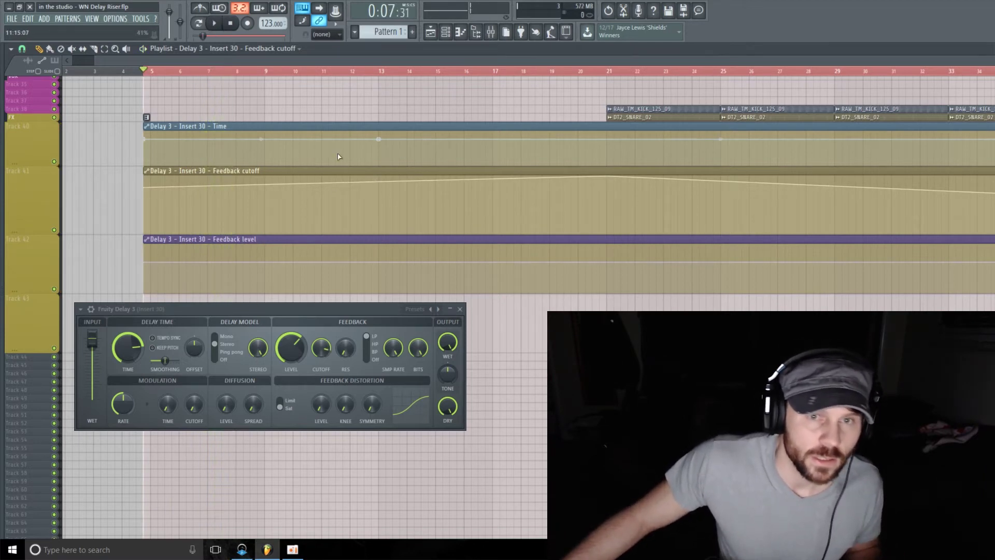
drag(145, 187, 147, 195)
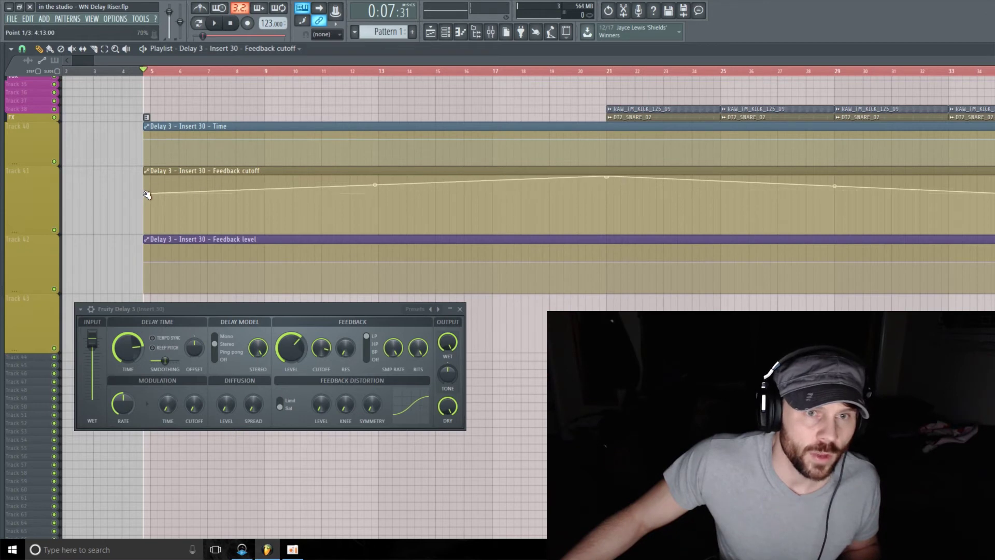
- Raise the Feedback level clip's start point slightly, restart playback and add a point at bar 21 raised to 100%
drag(147, 261, 146, 256)
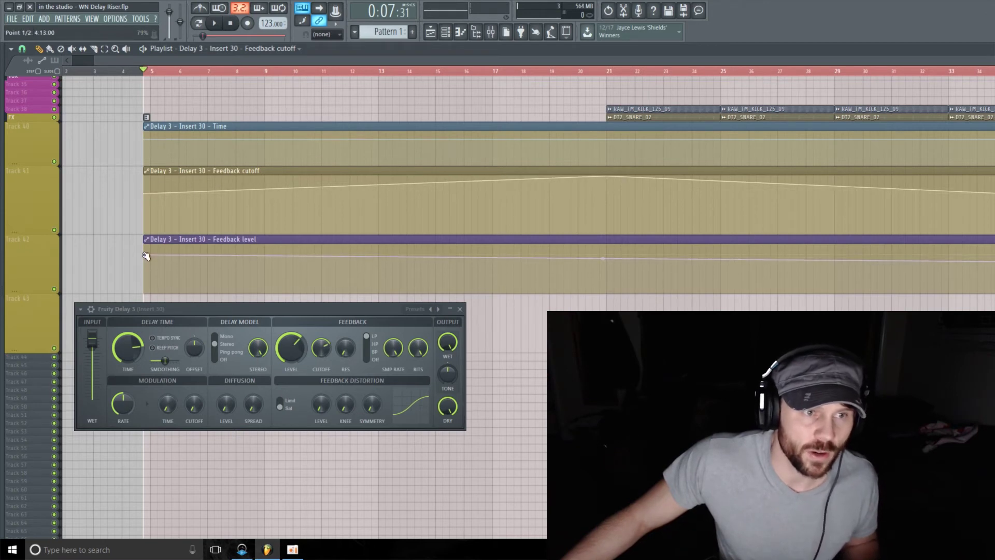
key(space)
key(space)
key(space)
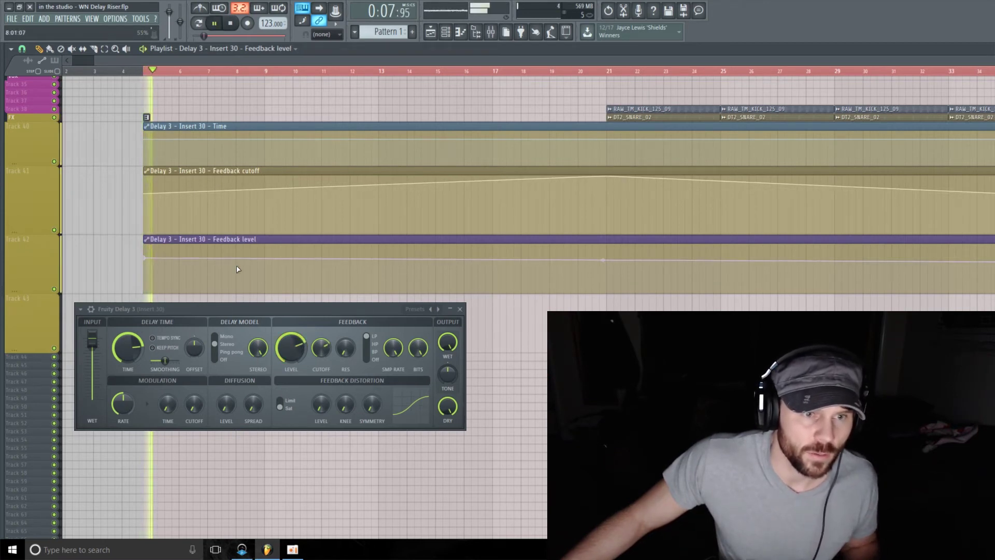
right_click(610, 256)
drag(610, 256, 608, 243)
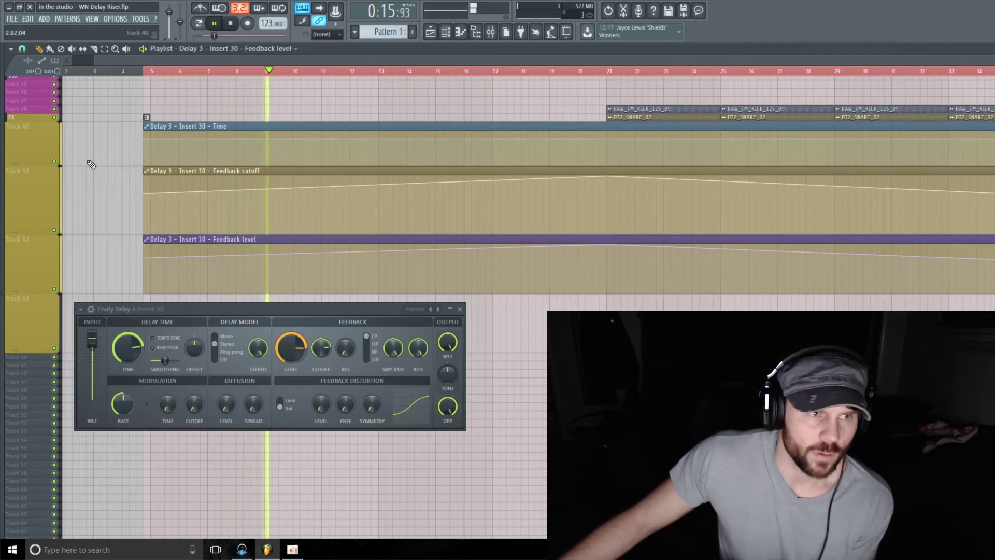
- Add a point at bar 21 to the Time automation clip and lower it below the bar 13 point during playback
drag(29, 164, 29, 165)
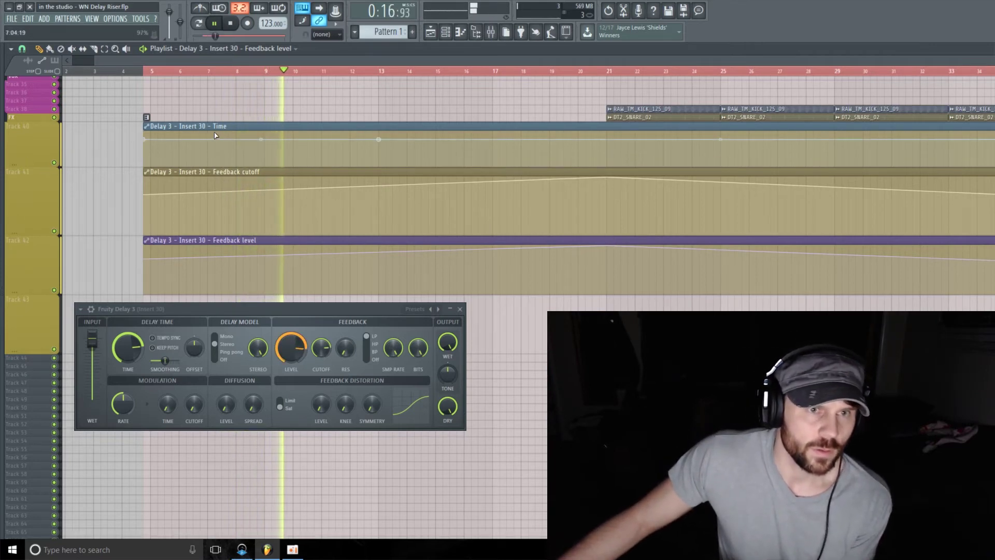
click(610, 138)
drag(612, 138, 609, 144)
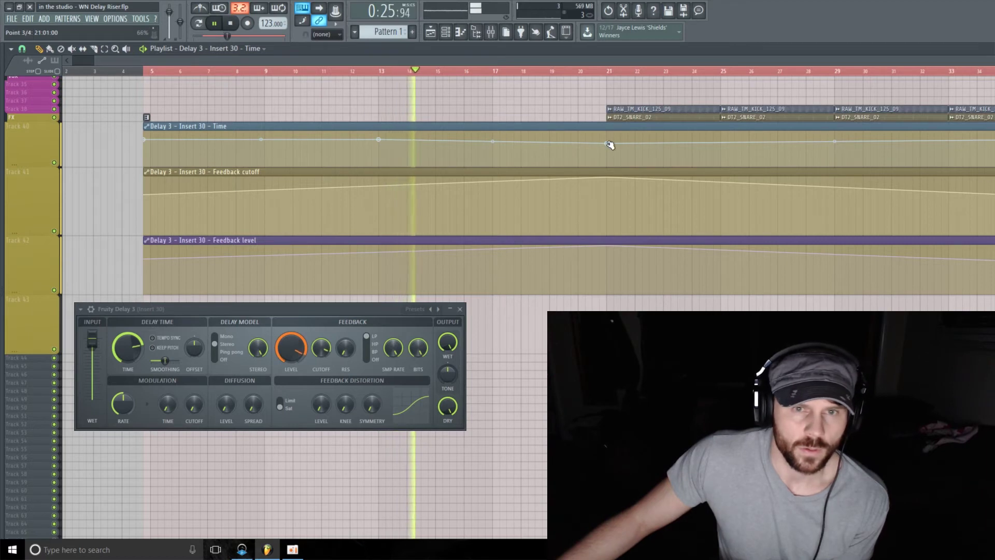
drag(609, 145, 610, 148)
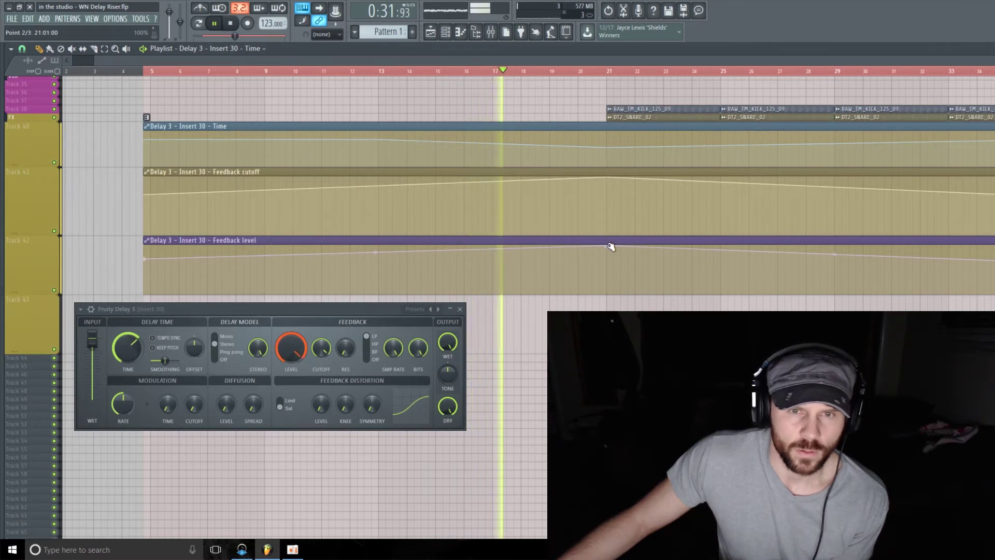
- Lower the bar 21 points of the Feedback level and Time clips slightly, and bring the Time clip's end point down to the minimum
drag(609, 247, 610, 252)
drag(607, 250, 608, 254)
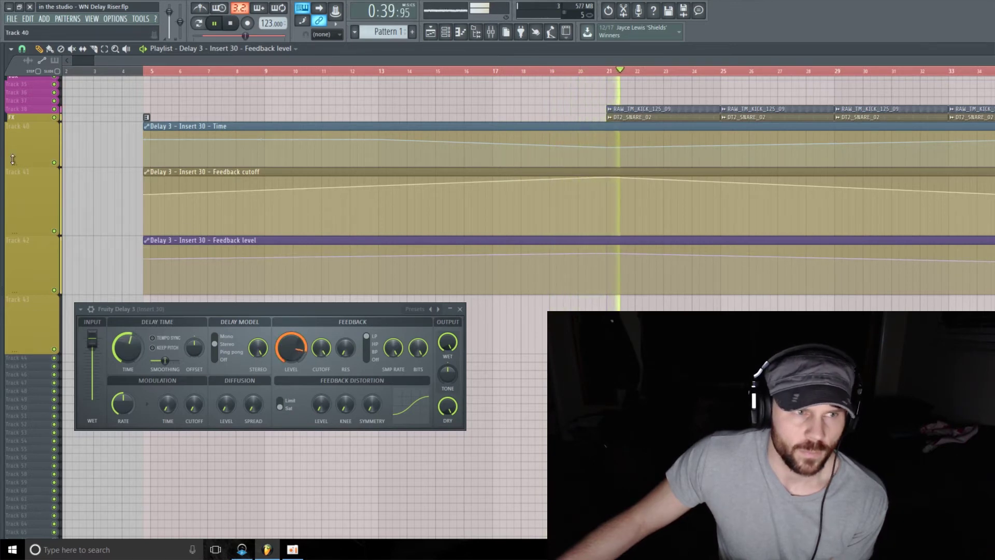
drag(21, 166, 21, 172)
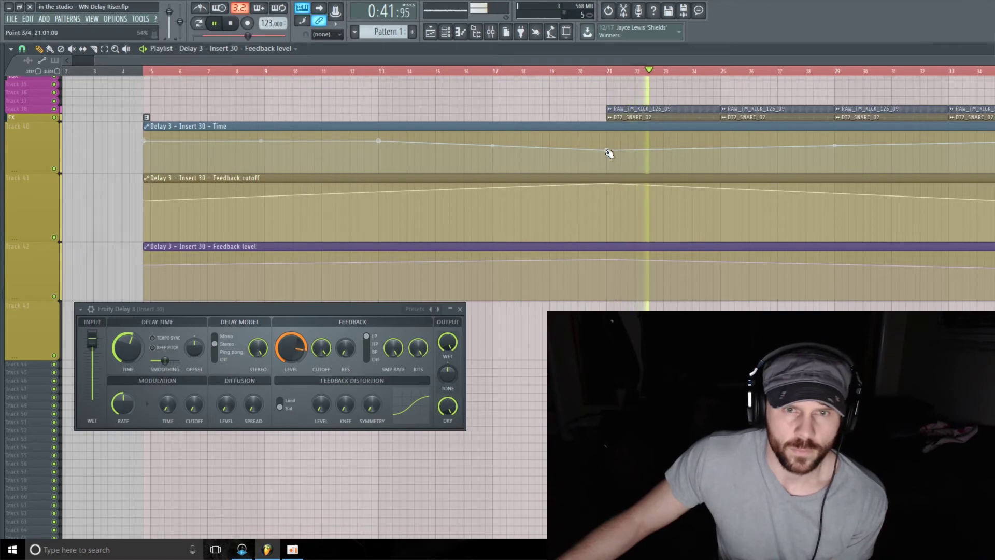
drag(607, 150, 607, 151)
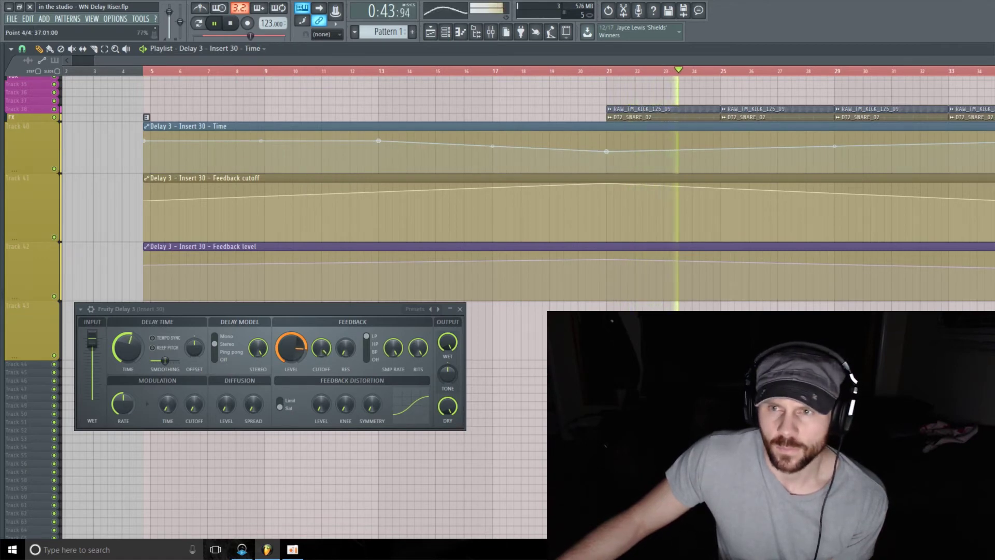
drag(994, 142, 994, 168)
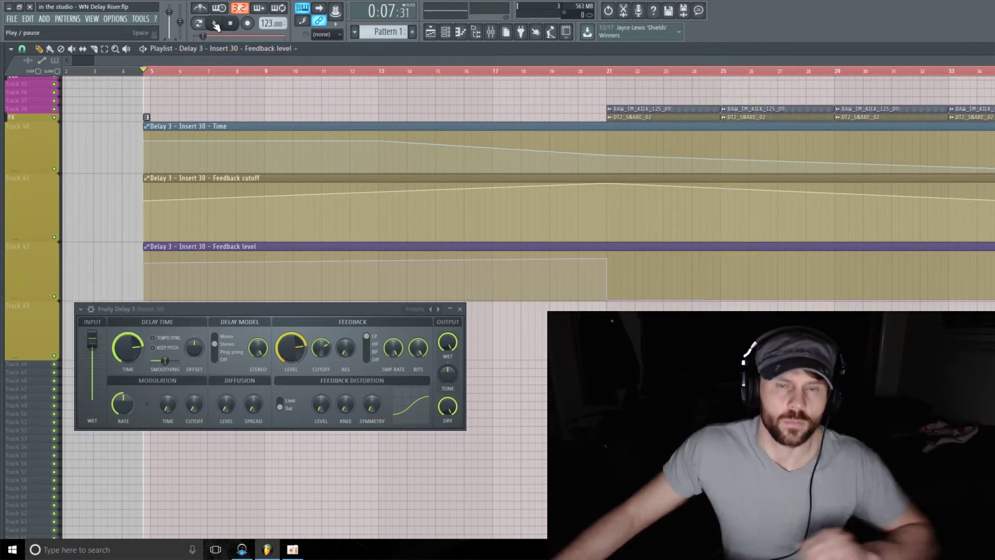
- Load ValhallaVintageVerb into effect slot 3 of mixer Insert 30, after Fruity Delay 3
drag(223, 310, 218, 316)
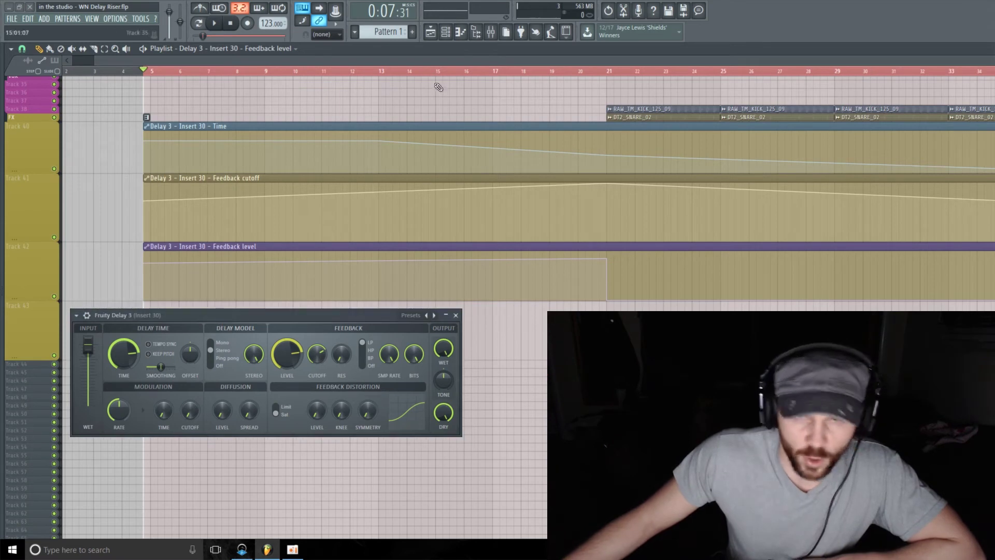
scroll(529, 192, right, 4)
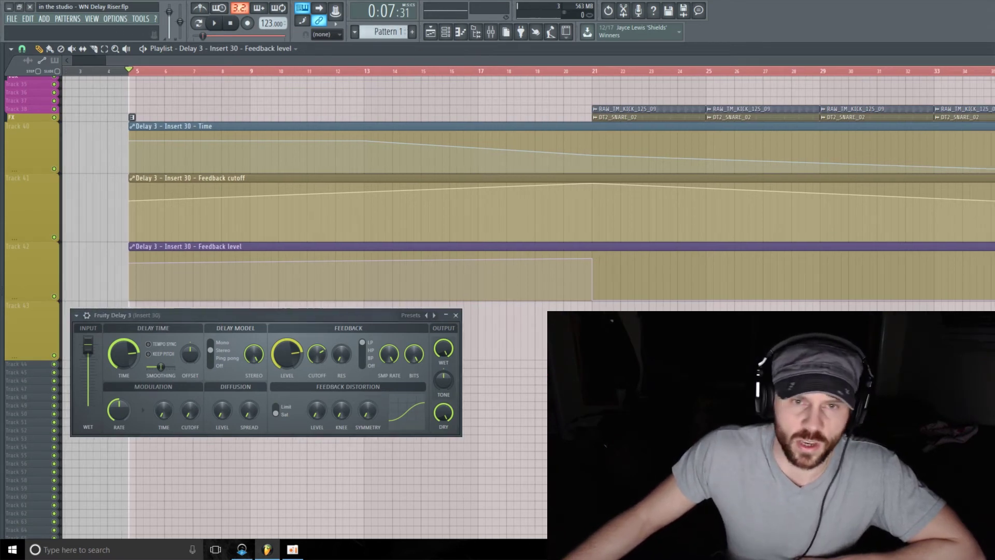
scroll(529, 192, down, 1)
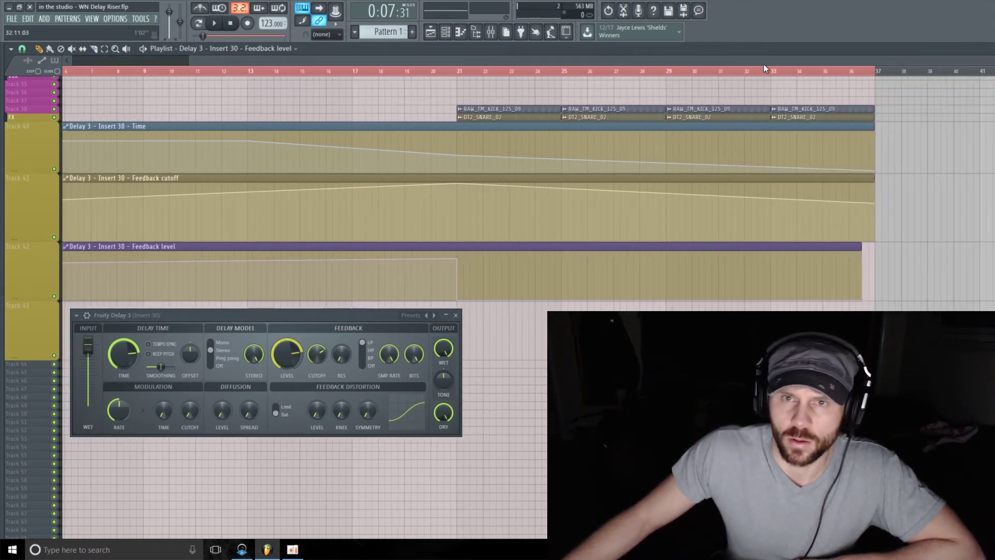
scroll(765, 68, left, 5)
drag(317, 315, 298, 397)
click(499, 30)
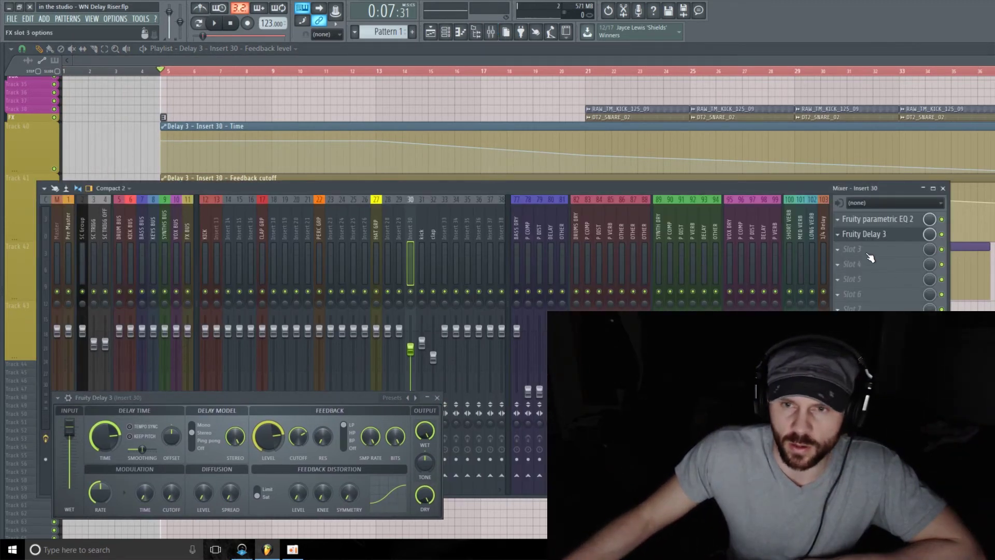
click(903, 243)
click(685, 350)
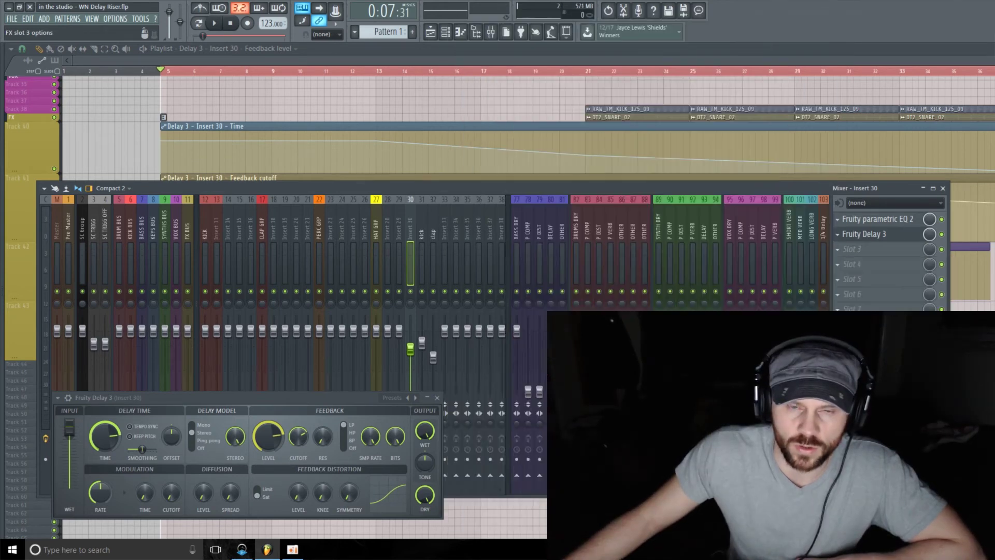
- Set ValhallaVintageVerb's decay to 11.66 s, predelay to 0 ms and mix to 0%
drag(323, 356, 357, 255)
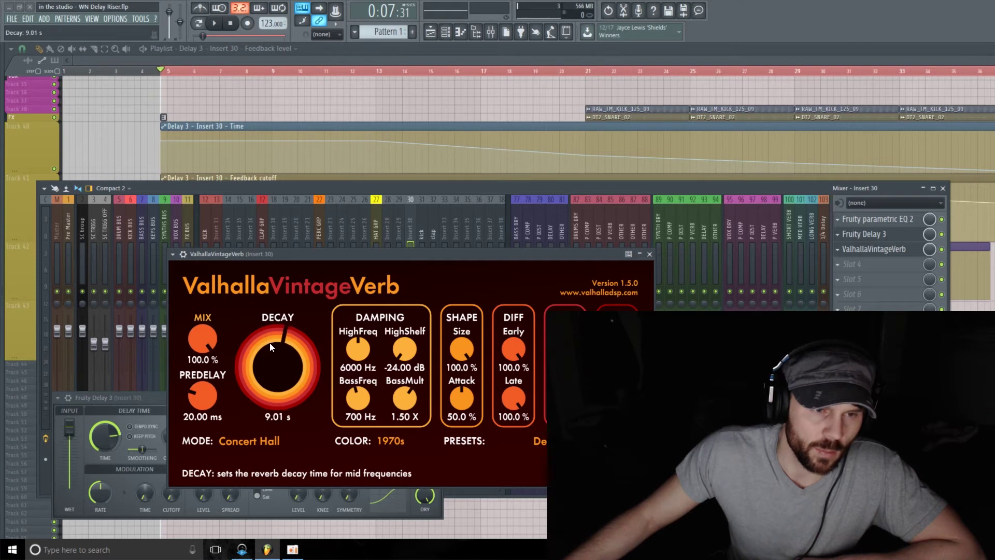
drag(337, 254, 363, 217)
drag(218, 366, 250, 377)
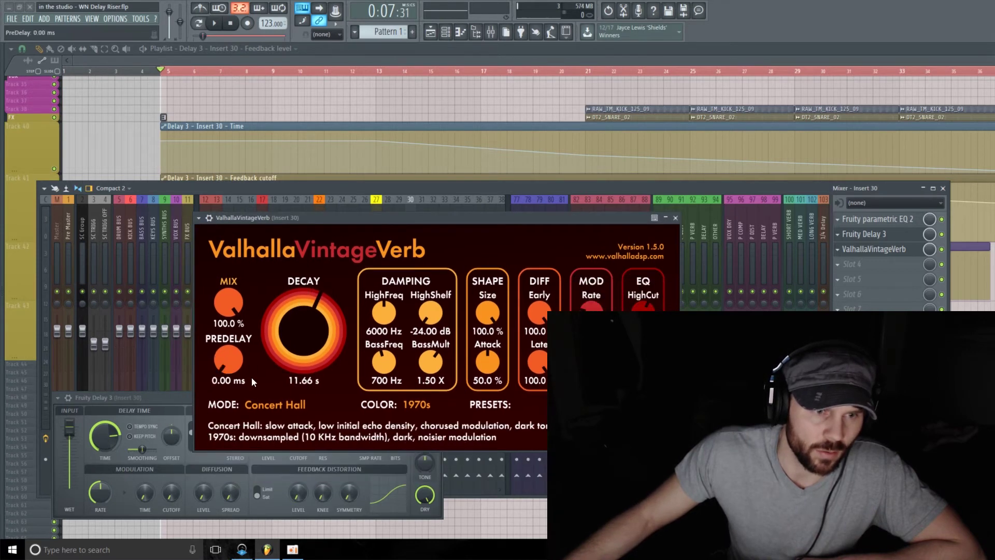
drag(228, 304, 229, 363)
- Browse ValhallaVintageVerb's parameters and create an automation clip for its Mix parameter
click(198, 218)
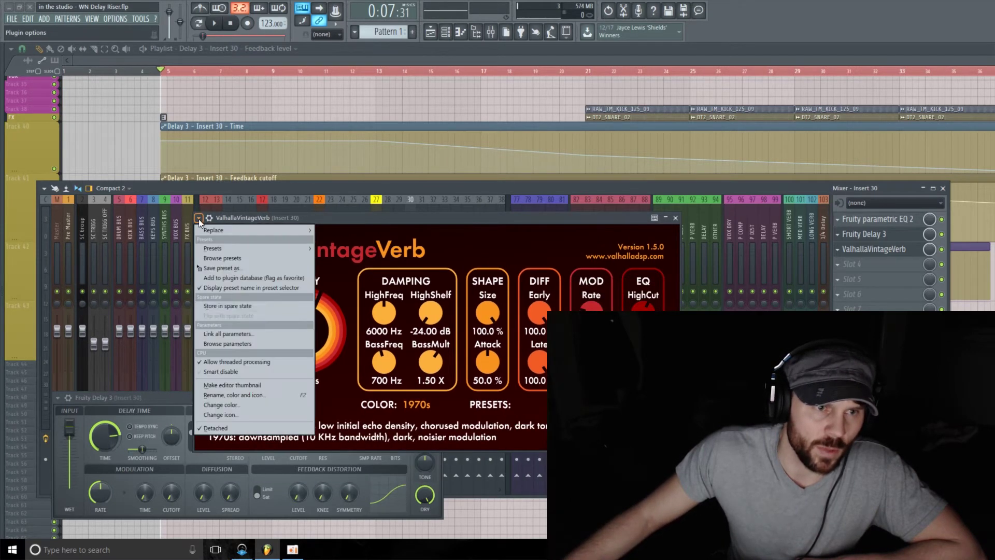
click(236, 343)
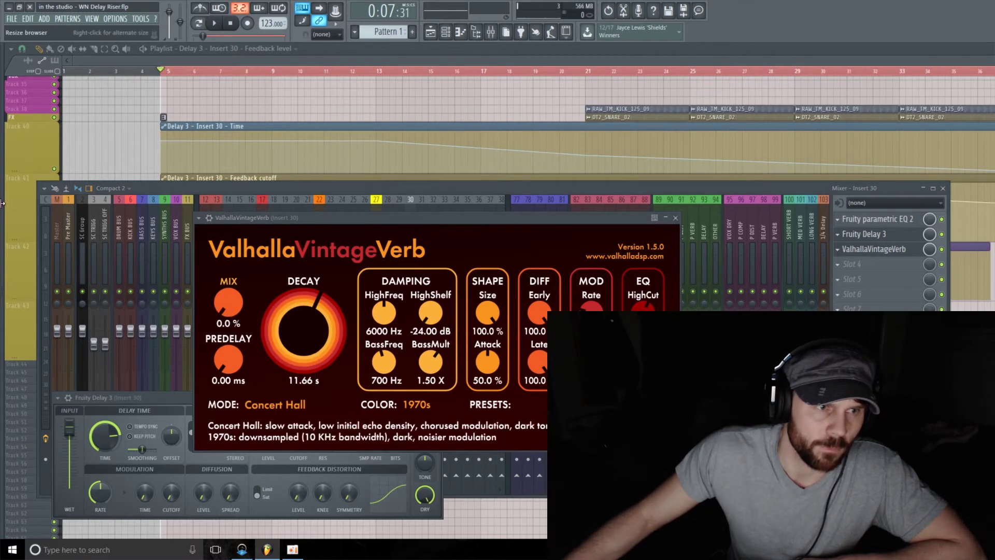
drag(4, 204, 88, 204)
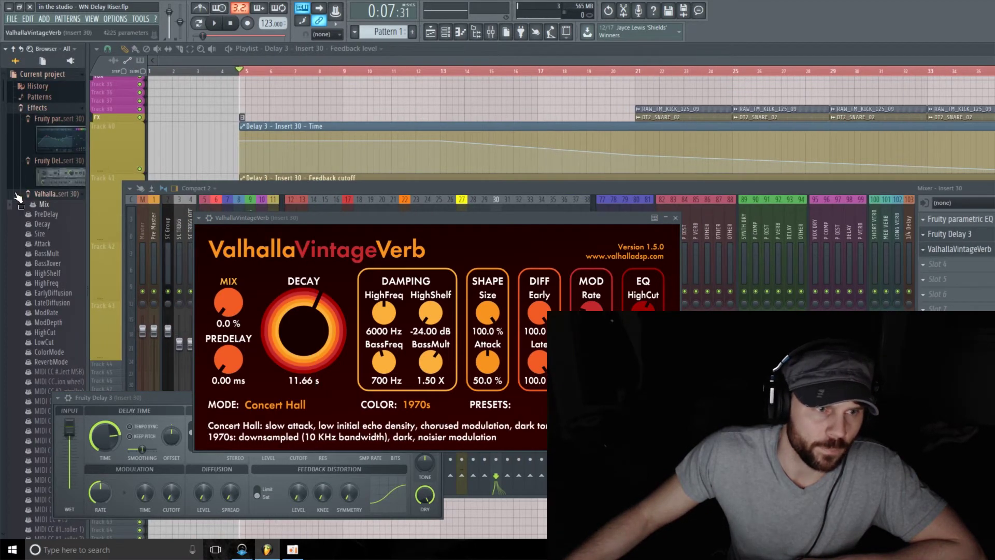
right_click(43, 205)
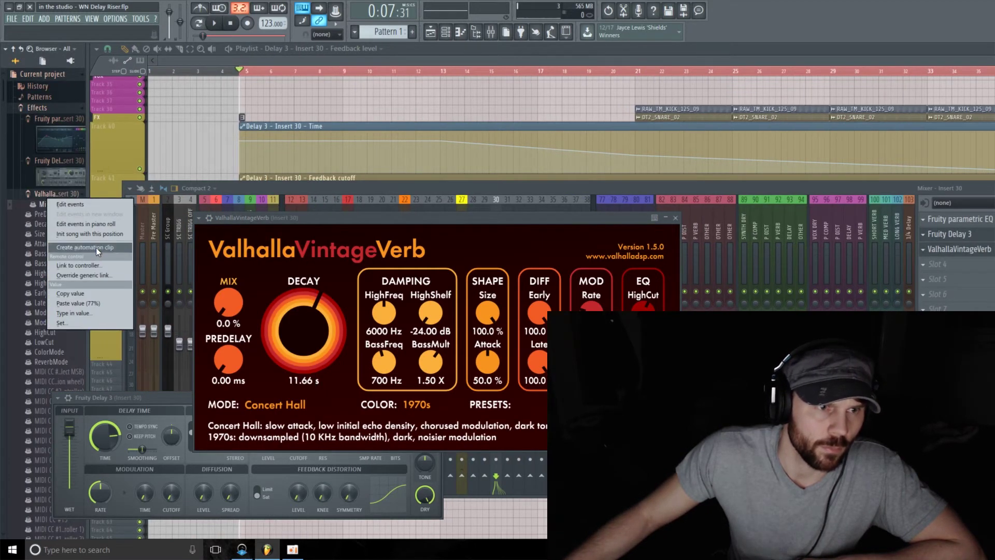
click(97, 247)
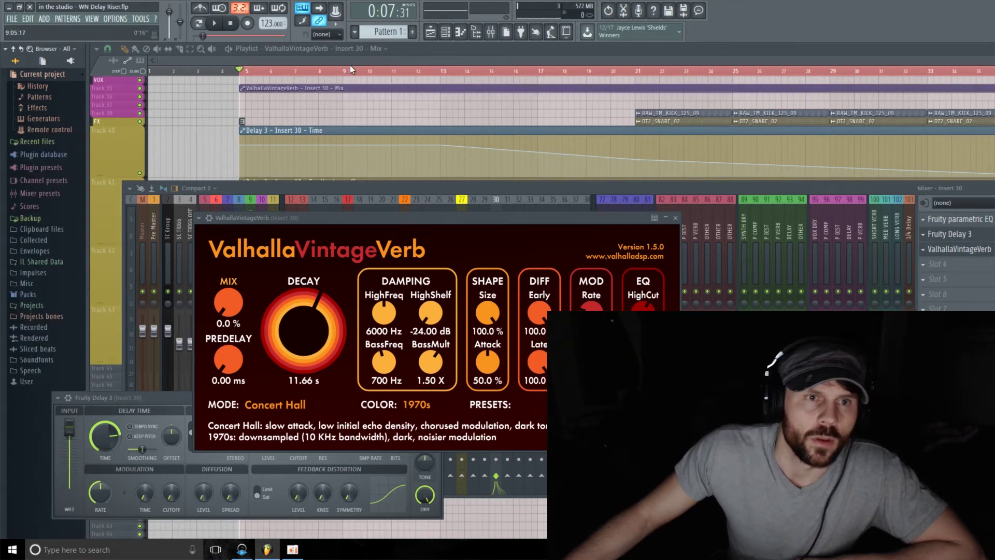
- Close the mixer and reverb windows, move the Mix automation clip to Track 43 and raise its bar 21 point to about 83%
key(F9)
click(677, 219)
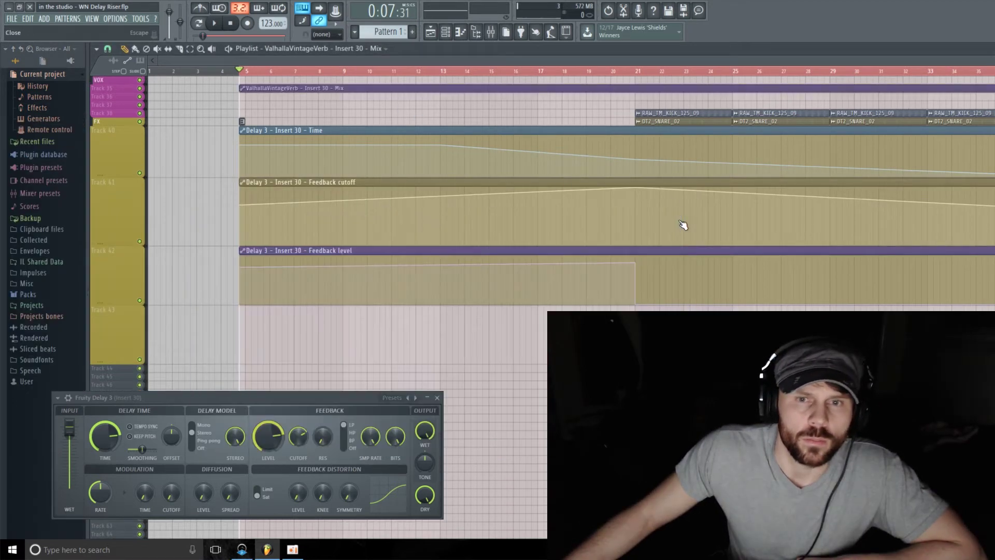
drag(418, 92, 423, 354)
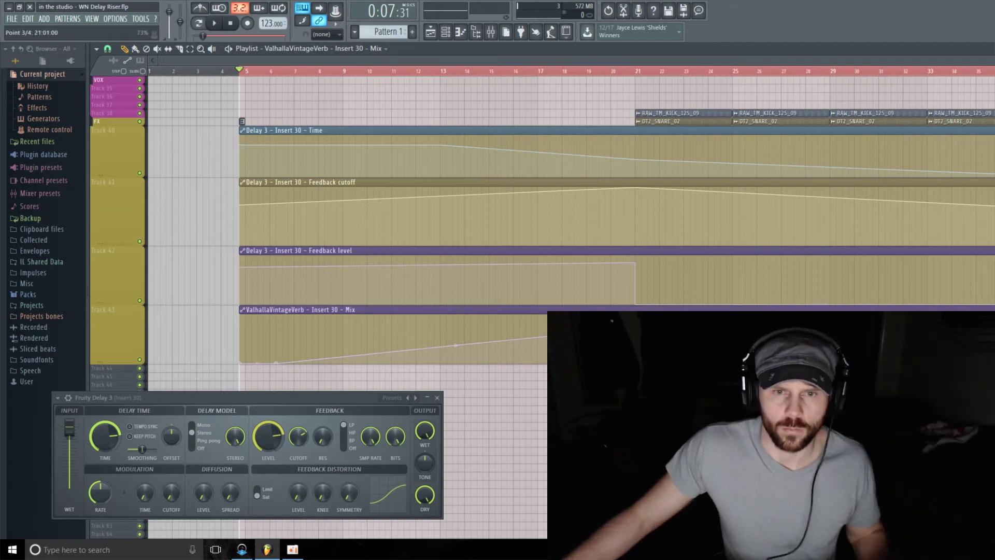
drag(635, 328, 635, 319)
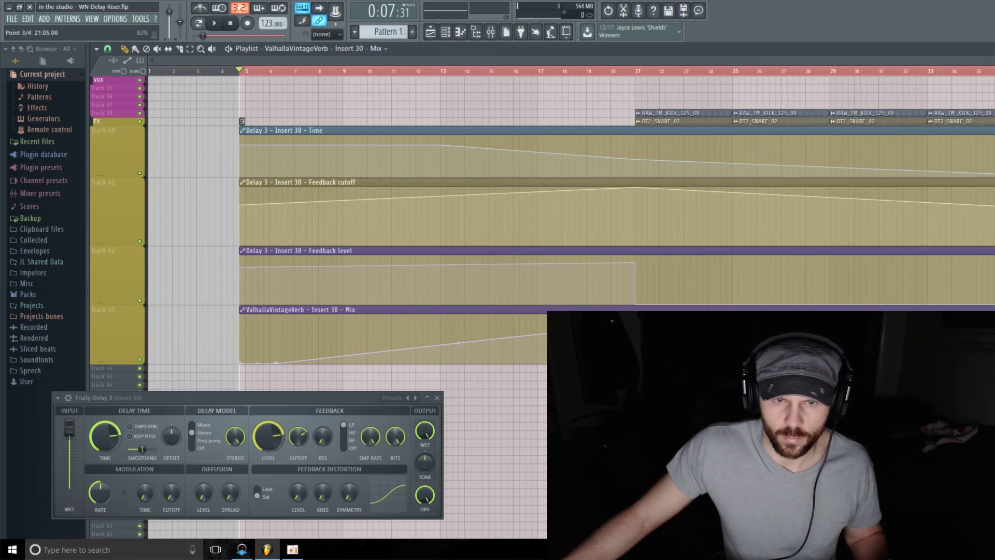
- Start playback and move the Feedback level clip's zero point from bar 21 to bar 29
key(space)
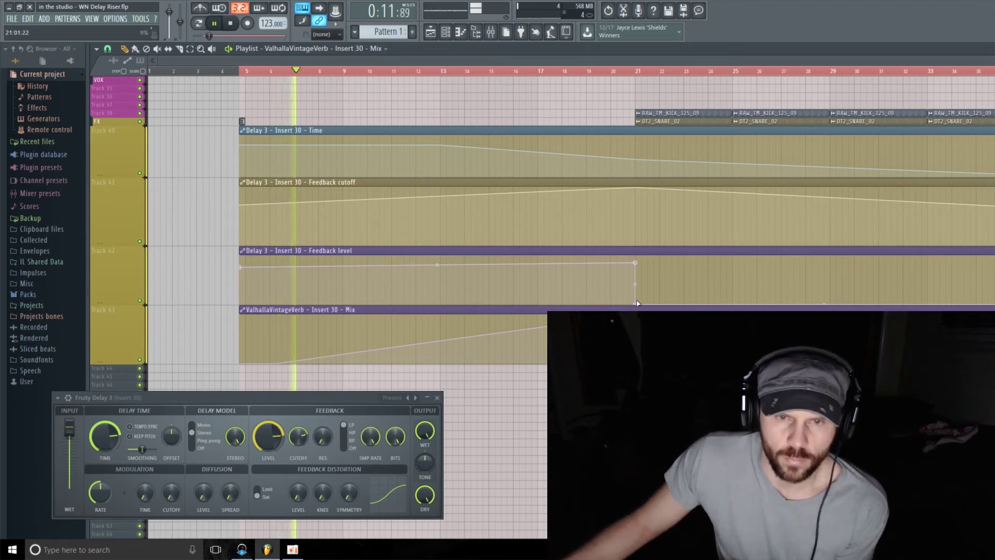
drag(635, 304, 829, 304)
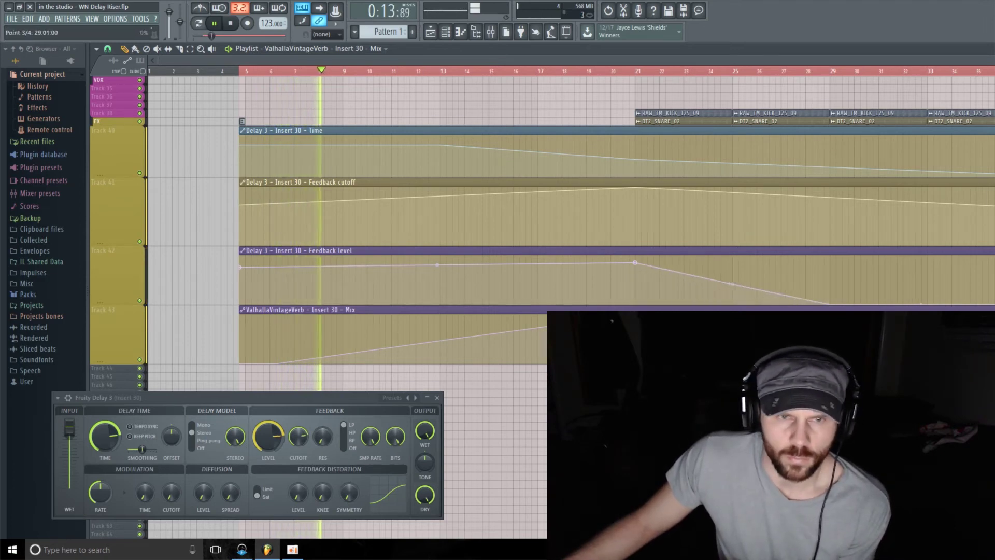
- Enlarge the Time clip's track, reset the curve tension between bars 13 and 21, and copy the bar 13 point's value
drag(109, 176, 111, 182)
drag(537, 155, 537, 163)
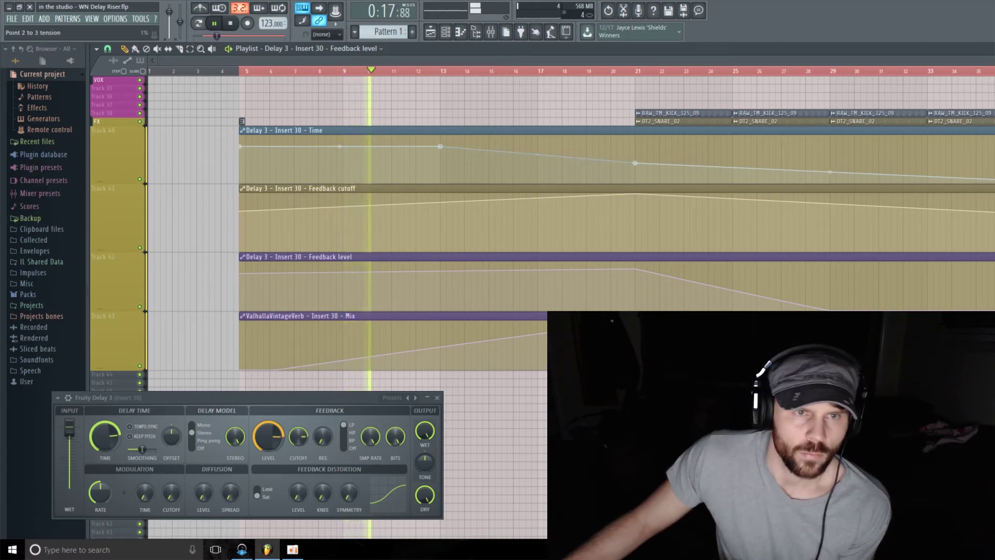
right_click(537, 163)
right_click(442, 148)
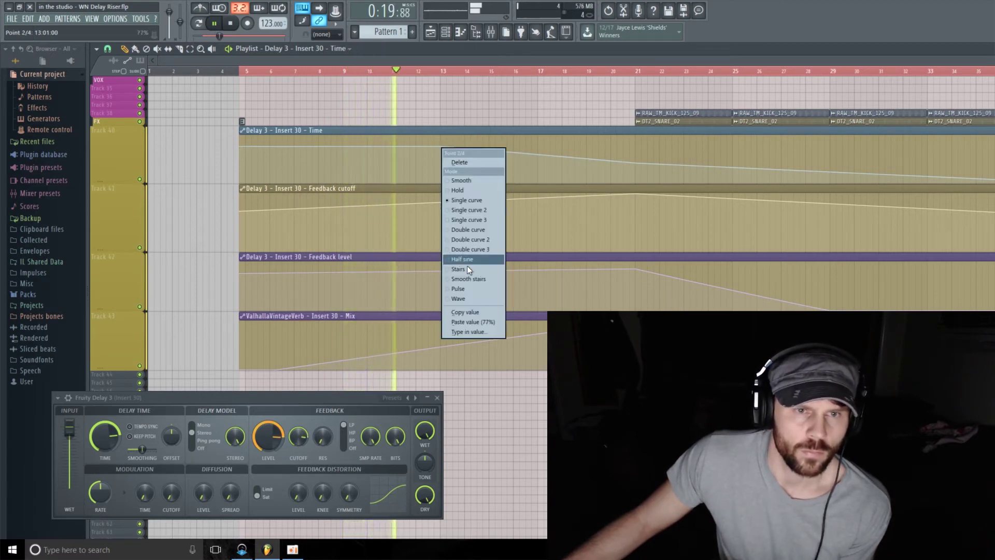
click(465, 310)
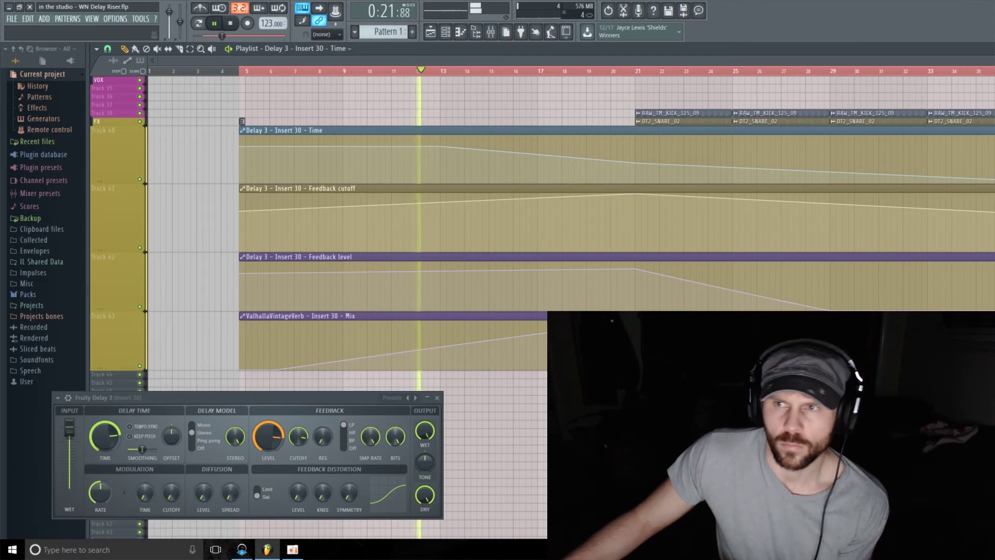
scroll(570, 218, up, 1)
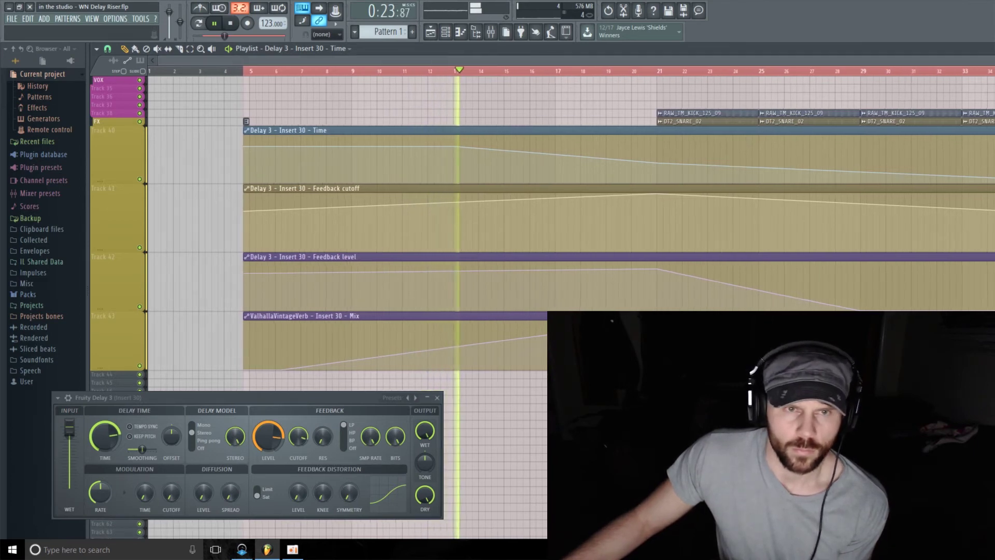
scroll(726, 159, up, 1)
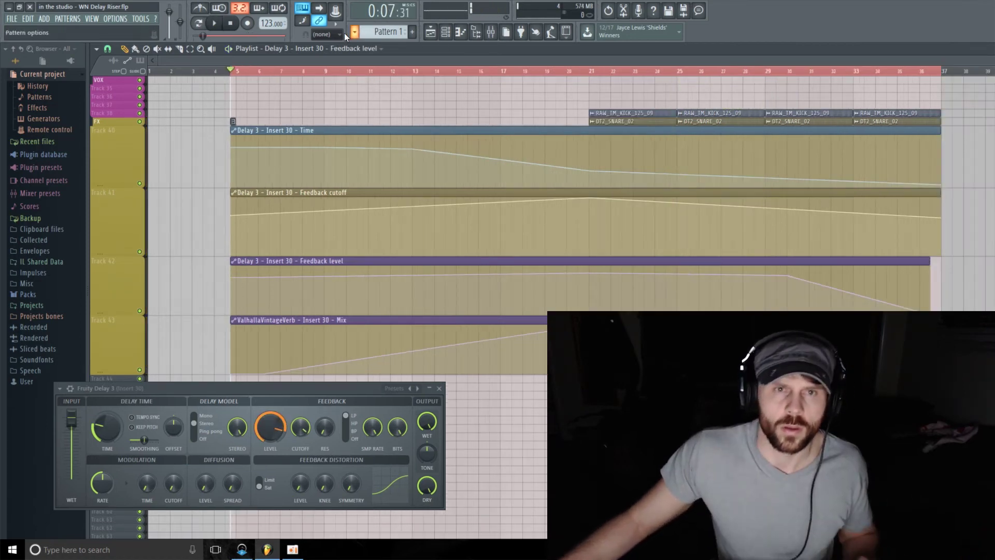
- Load the Kickstart plugin into effect slot 10 of mixer Insert 30
click(491, 33)
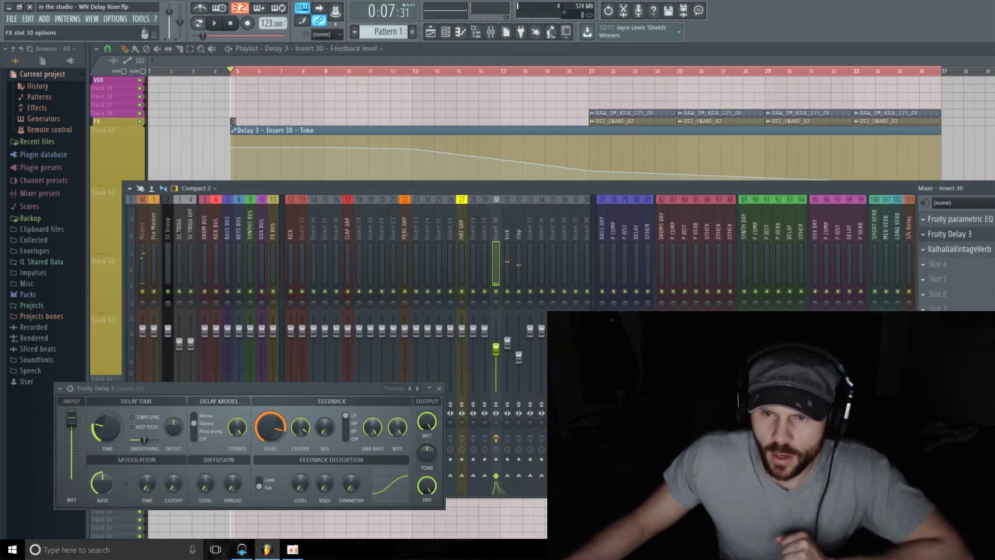
click(924, 354)
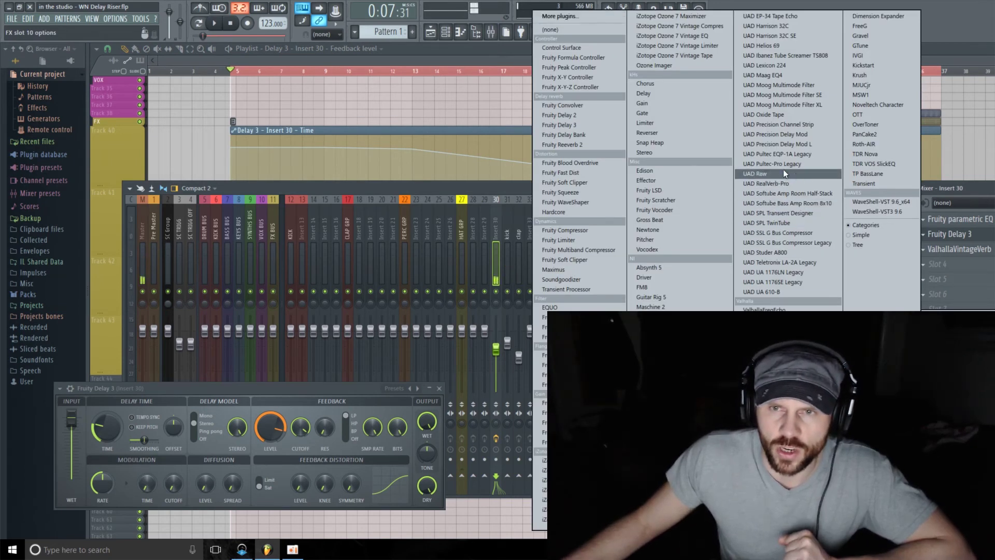
click(882, 65)
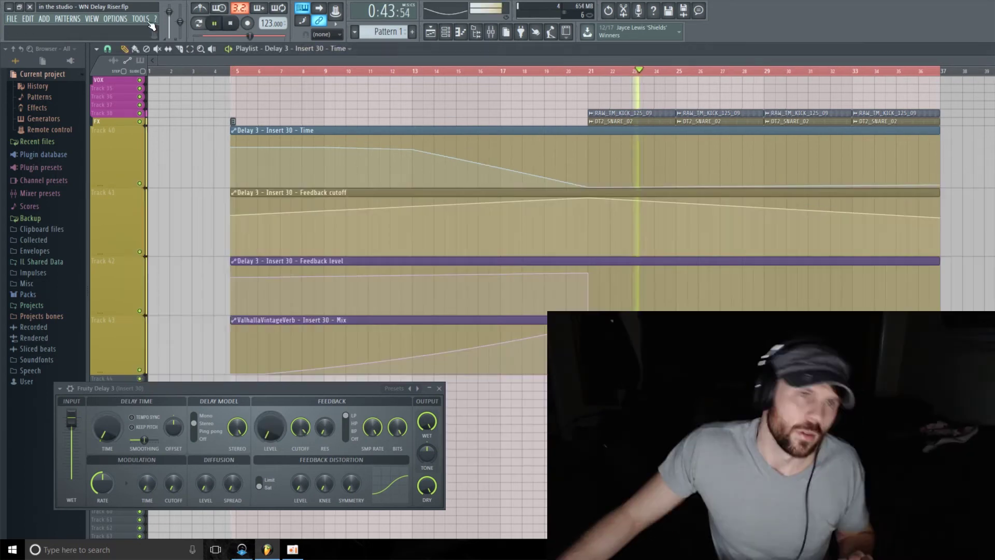
- Stop playback and load Phasis into slot 3 of mixer Insert 30, between Fruity Delay 3 and ValhallaVintageVerb
key(space)
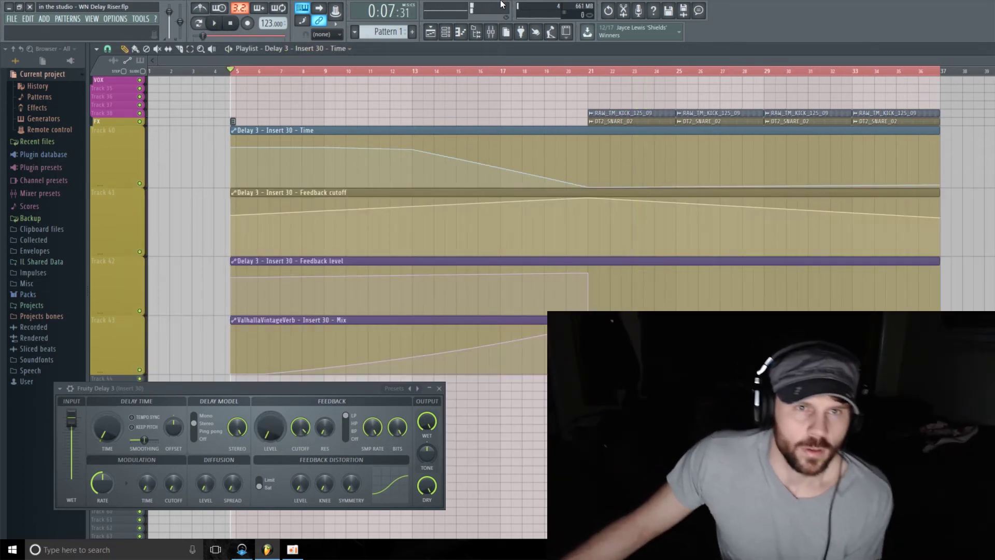
click(495, 36)
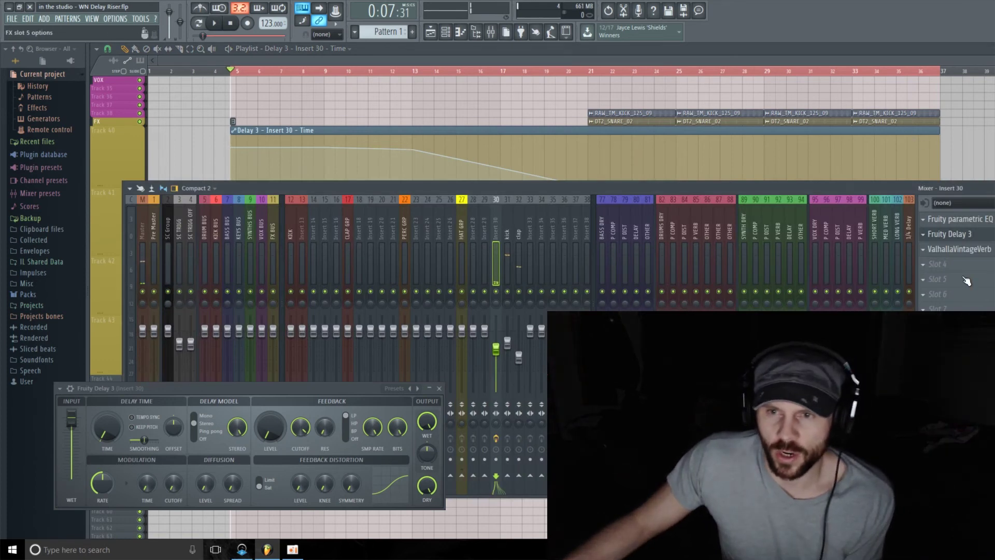
click(951, 253)
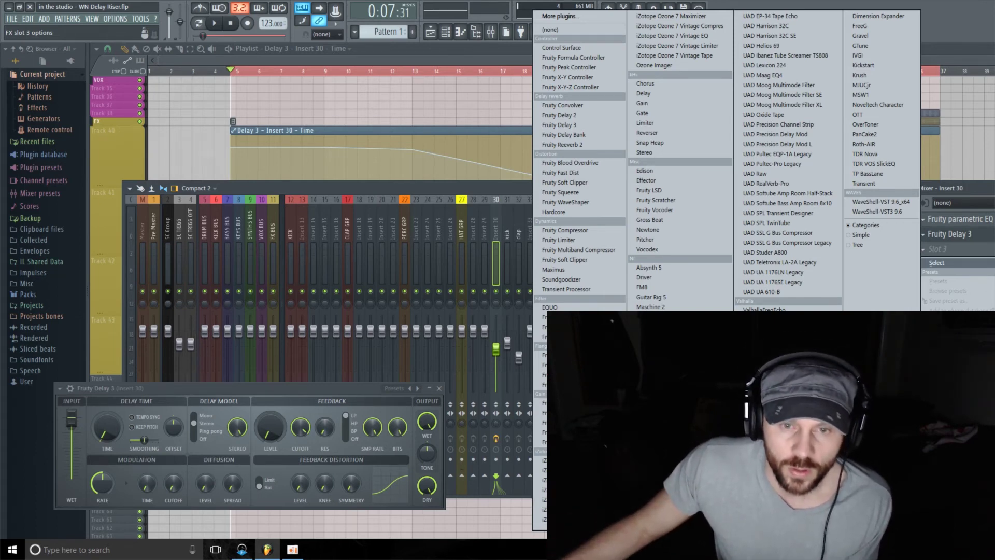
click(646, 326)
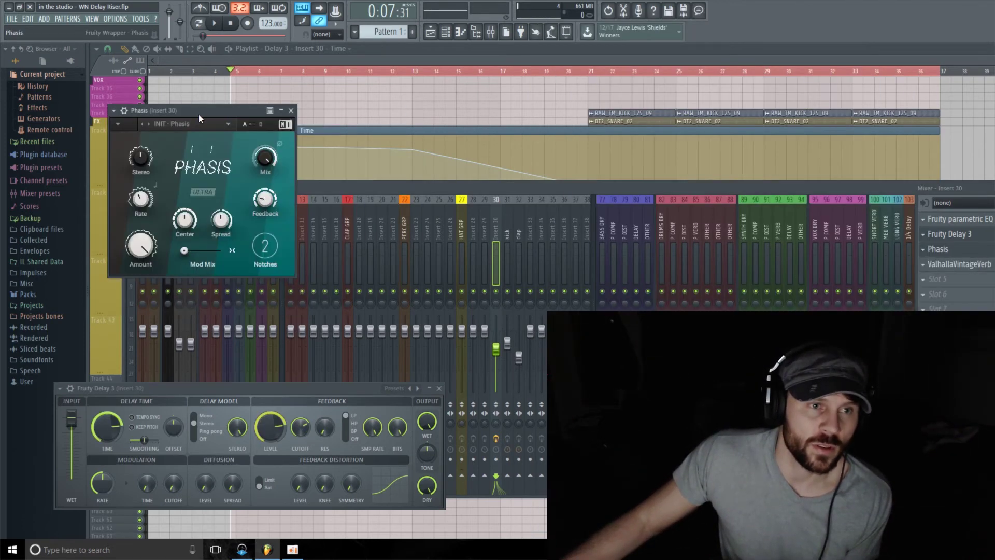
- Load the Droning preset from the Special FX category in Phasis
drag(201, 114, 301, 158)
click(326, 165)
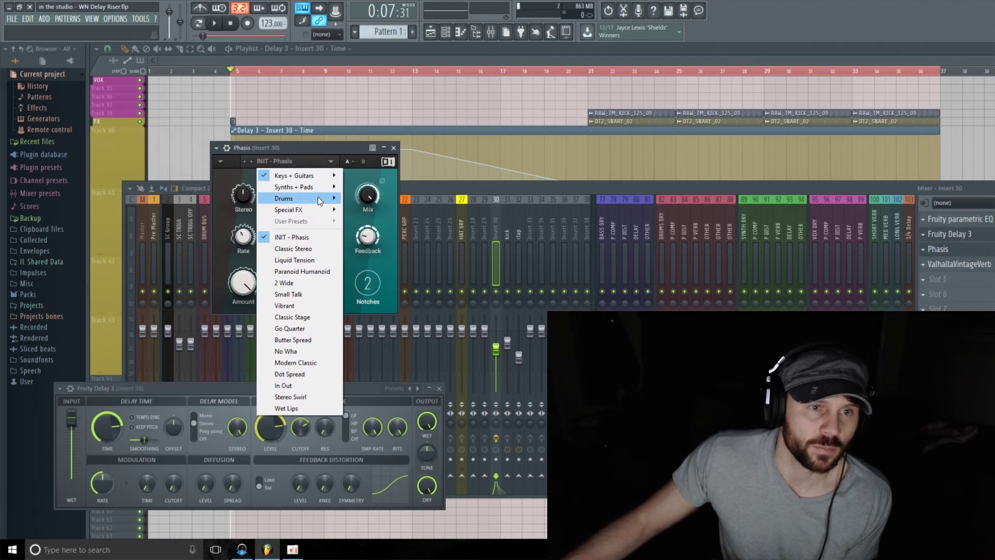
mouse_move(319, 199)
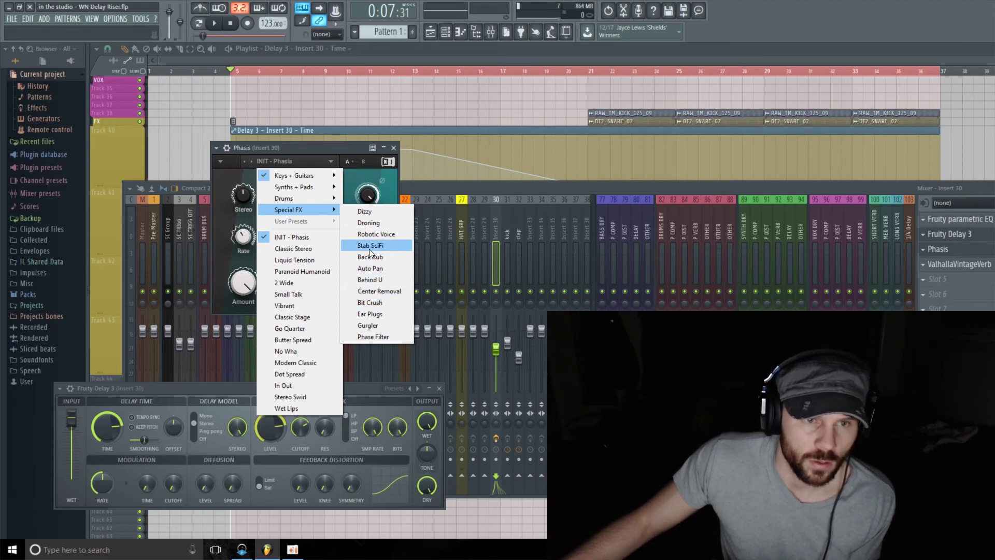
click(378, 220)
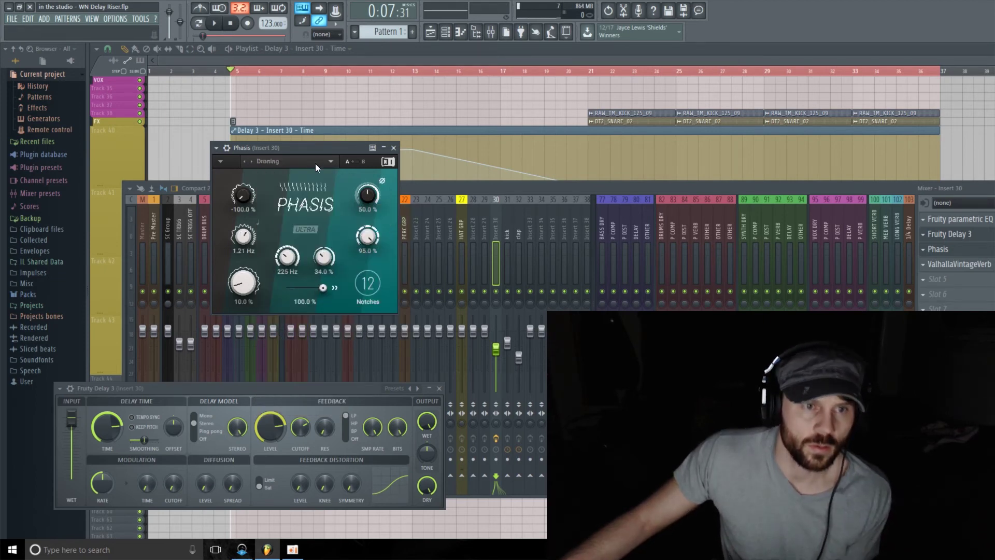
drag(314, 148, 347, 149)
- Start playback, try different Phasis Feedback amounts, and lower the Rate
key(space)
mouse_move(402, 238)
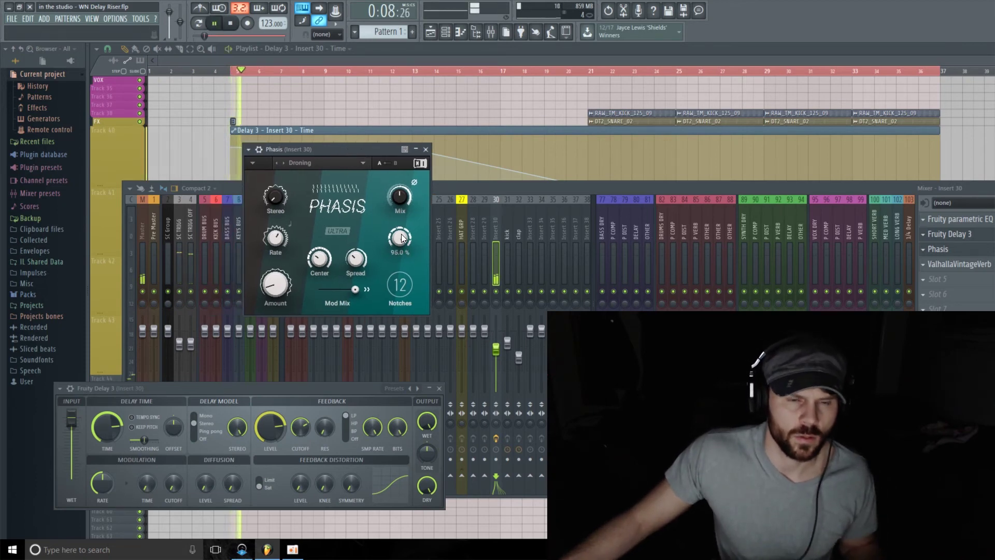
drag(400, 237, 399, 301)
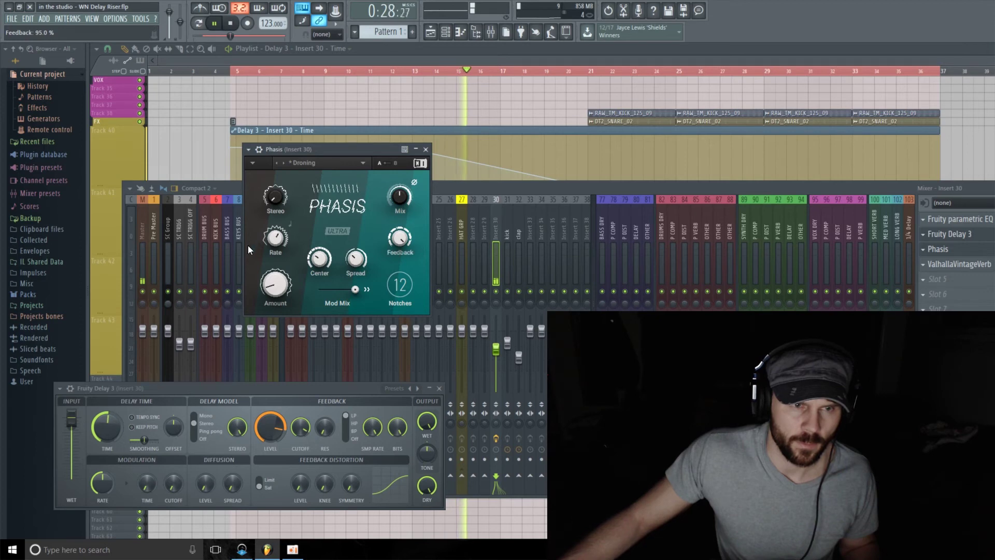
drag(275, 238, 275, 249)
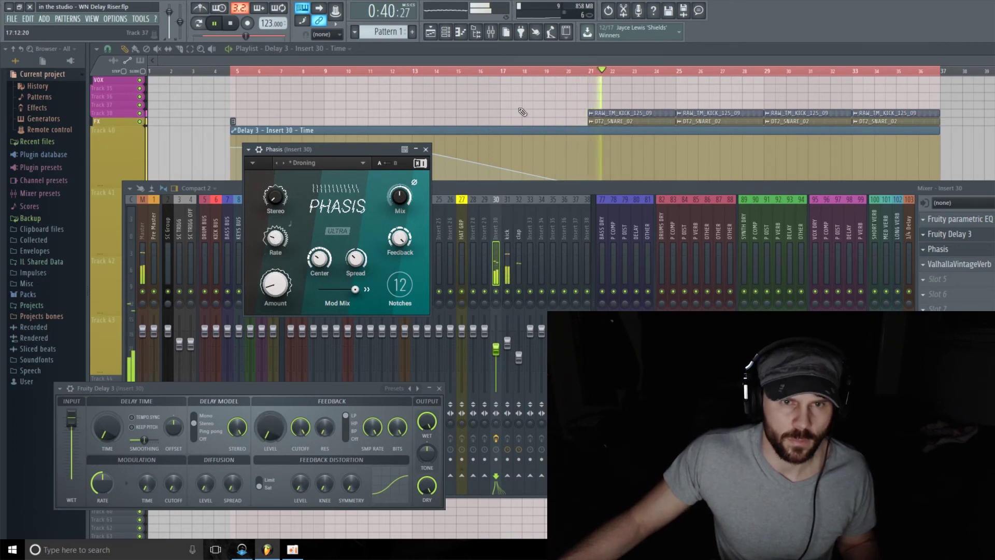
- Raise the Time clip's bar 21 point to about 31% and shift it slightly past the bar, then stop playback
click(560, 155)
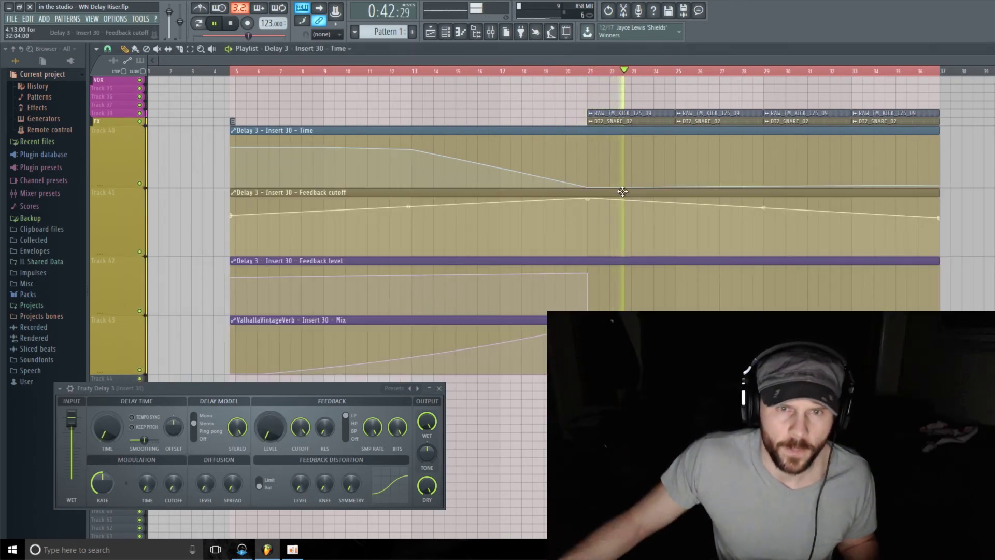
key(space)
drag(590, 188, 590, 182)
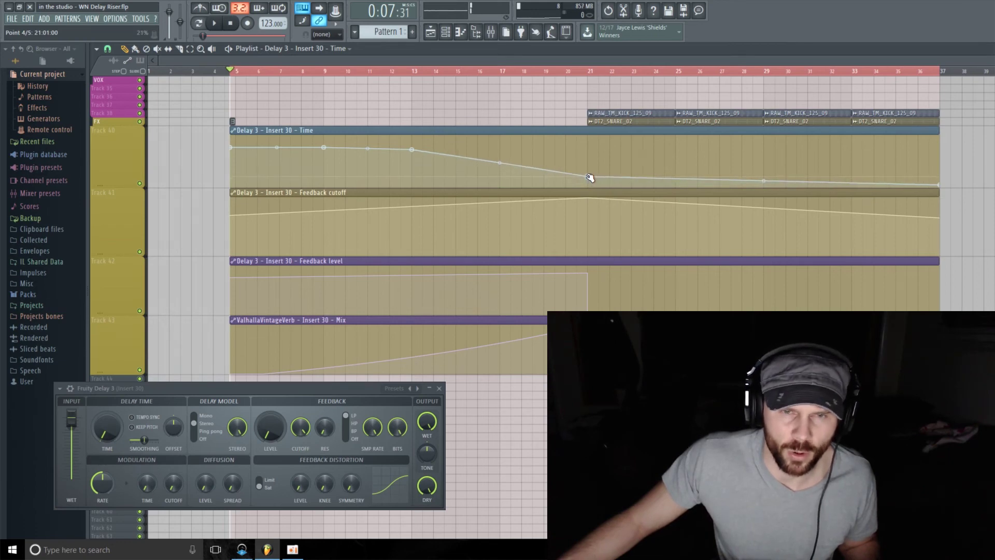
key(space)
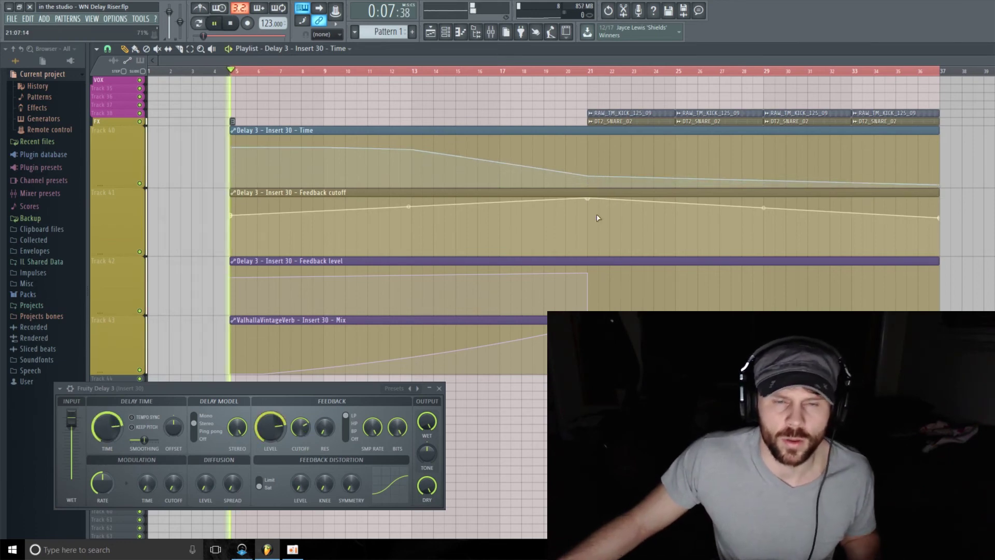
drag(587, 175, 590, 170)
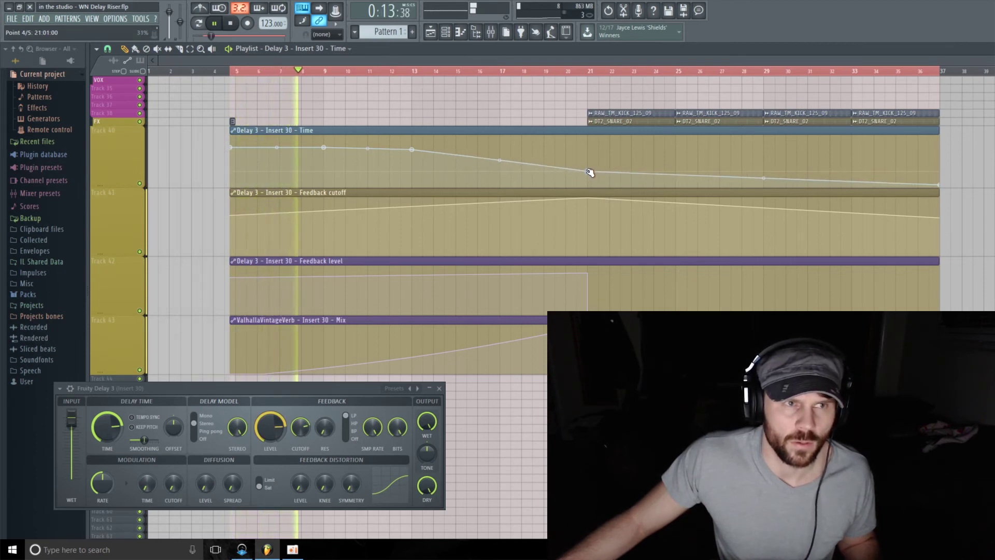
drag(590, 172, 597, 172)
key(space)
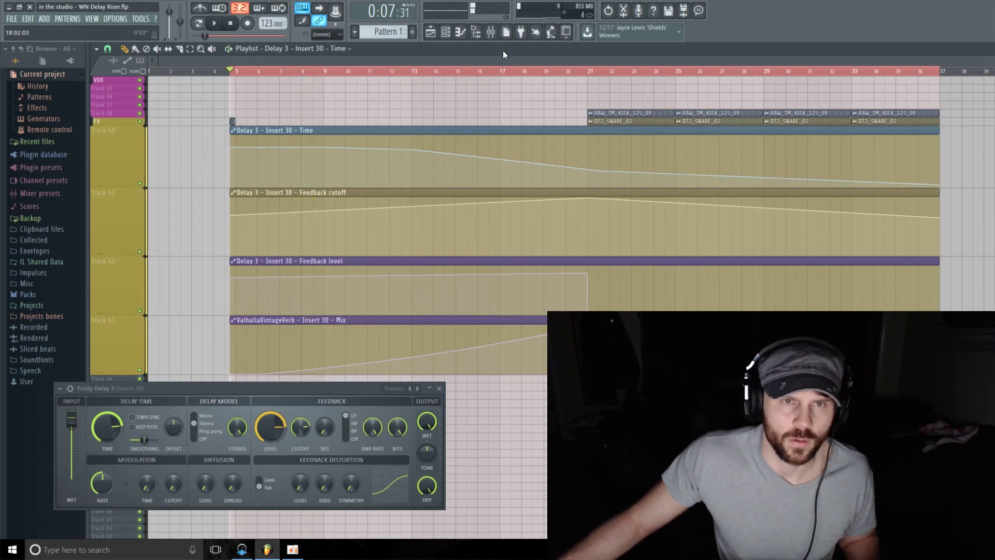
- Reopen Phasis on mixer Insert 30 and list its parameters in the browser
click(490, 32)
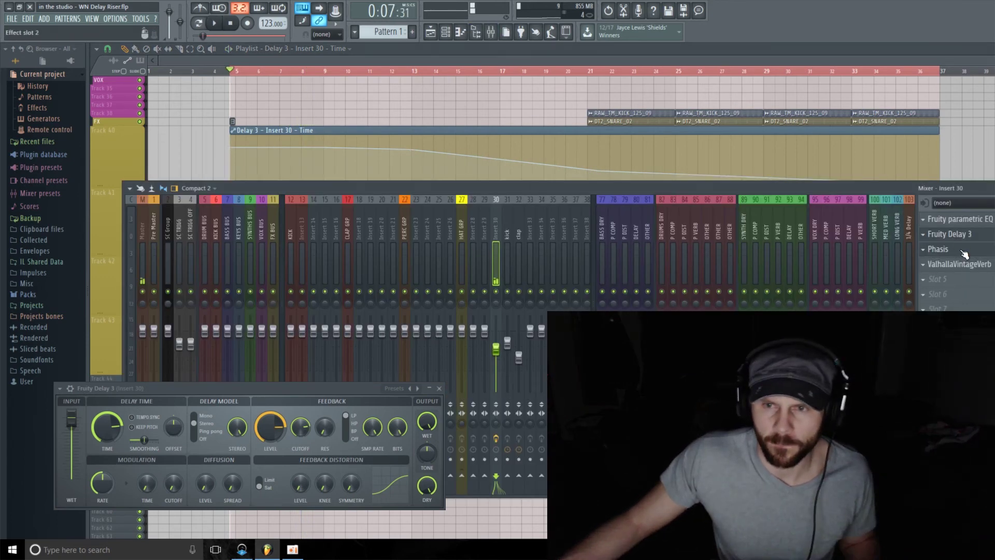
click(964, 253)
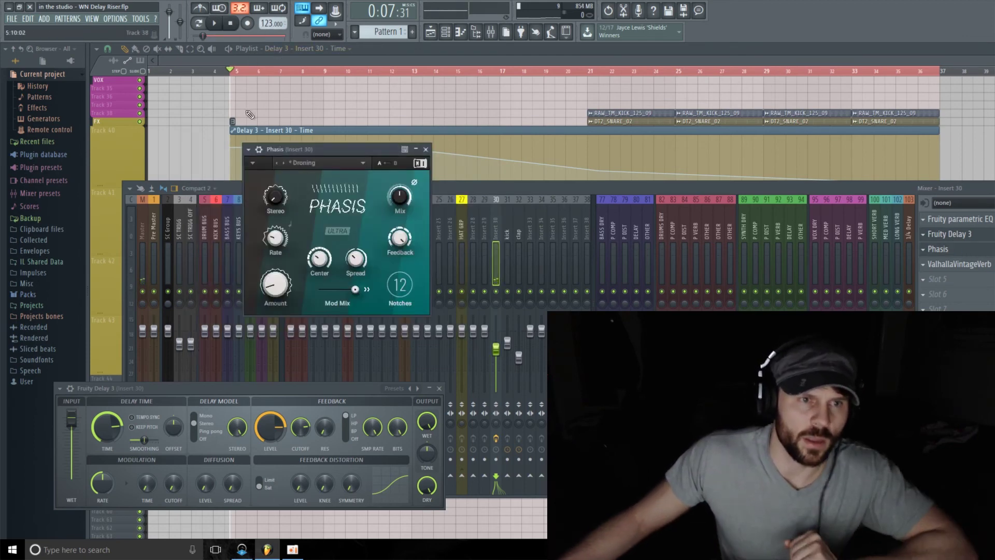
click(248, 149)
click(295, 275)
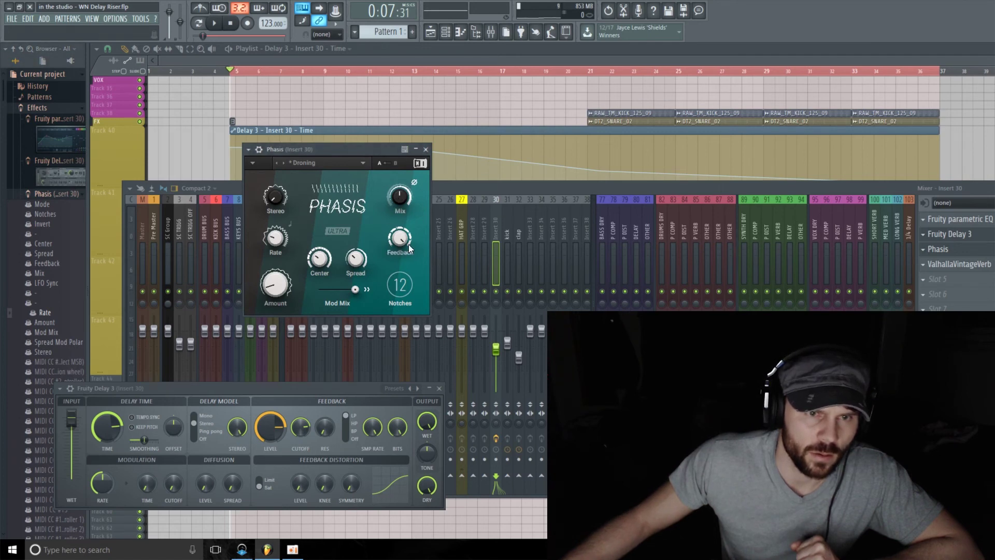
- Audition Phasis during playback with different Feedback amounts and the Mix raised to 100%, ending with Feedback at 20%
drag(399, 238, 399, 226)
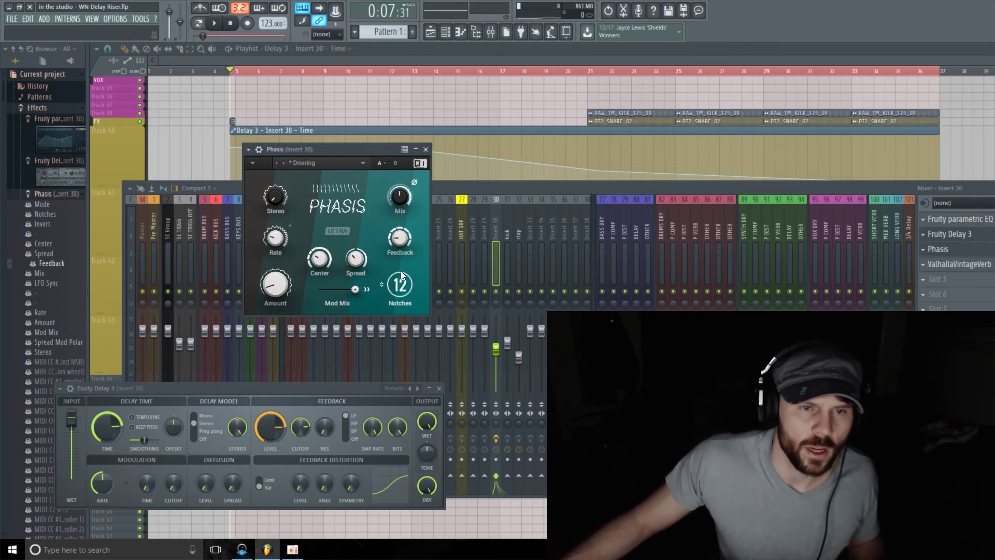
key(space)
drag(396, 241, 396, 233)
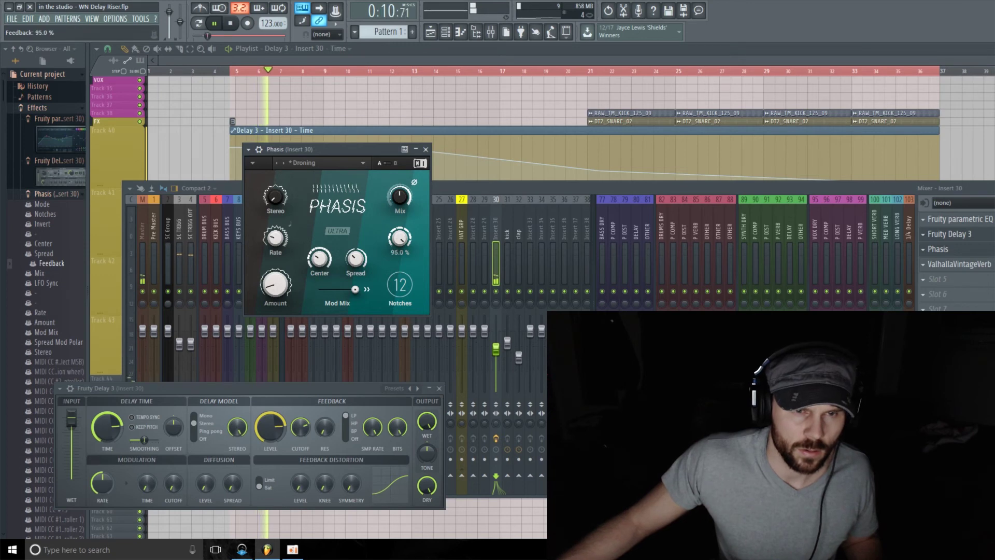
drag(400, 237, 399, 194)
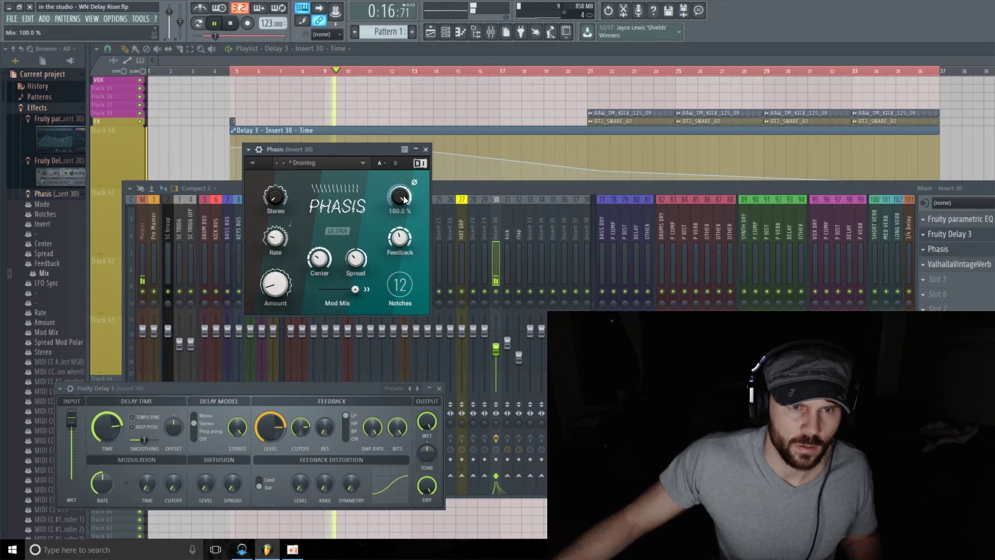
drag(400, 238, 399, 230)
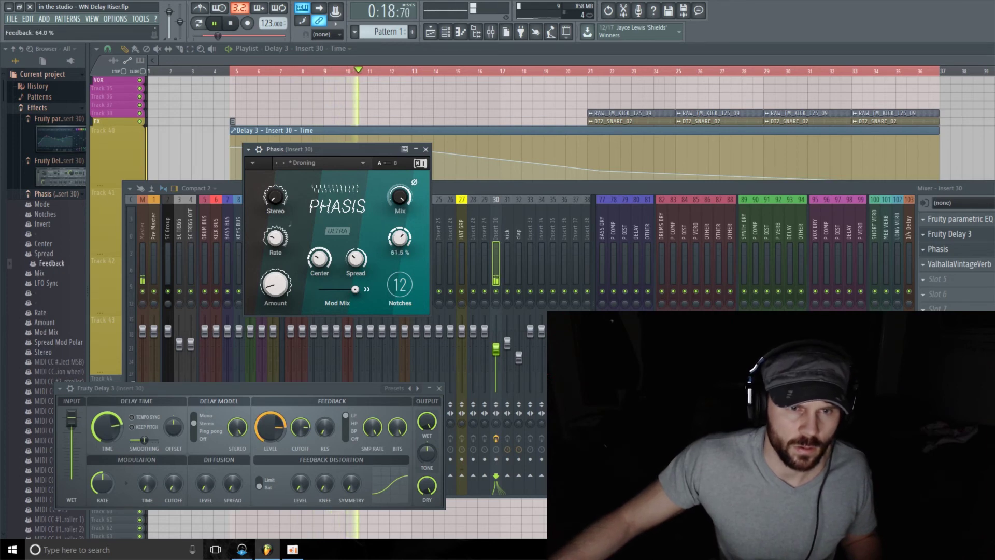
drag(402, 194, 407, 241)
key(space)
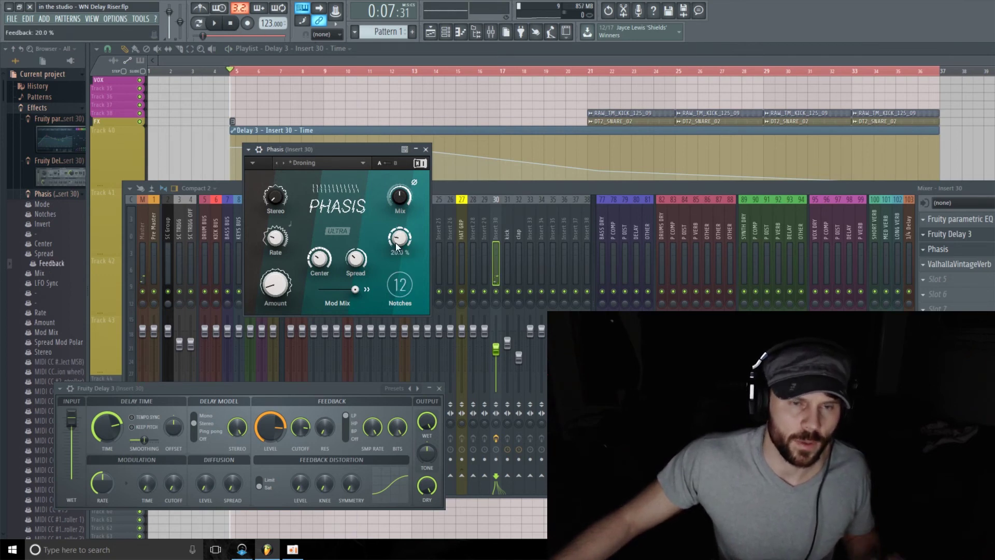
- Lower the Phasis Feedback slightly and create an automation clip for it
drag(398, 248, 397, 254)
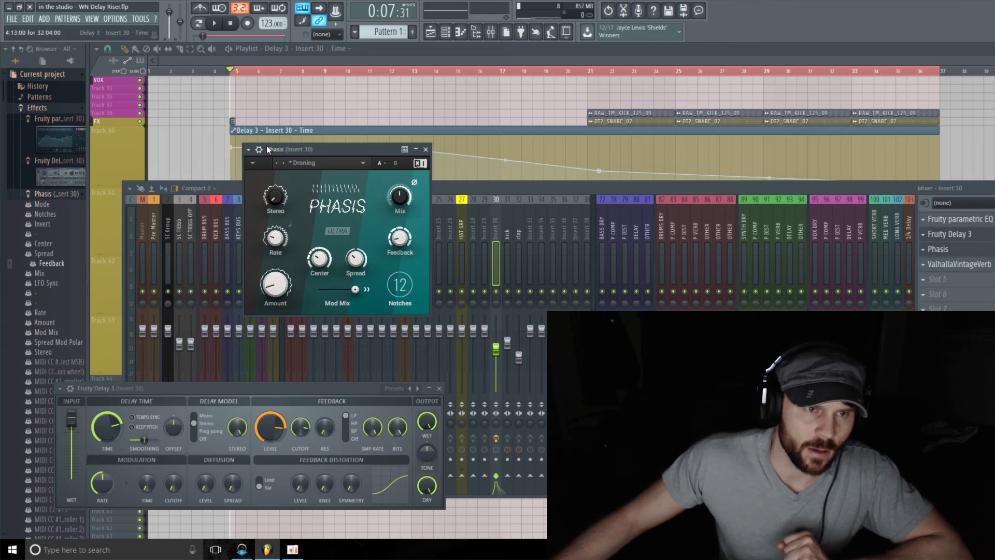
right_click(62, 262)
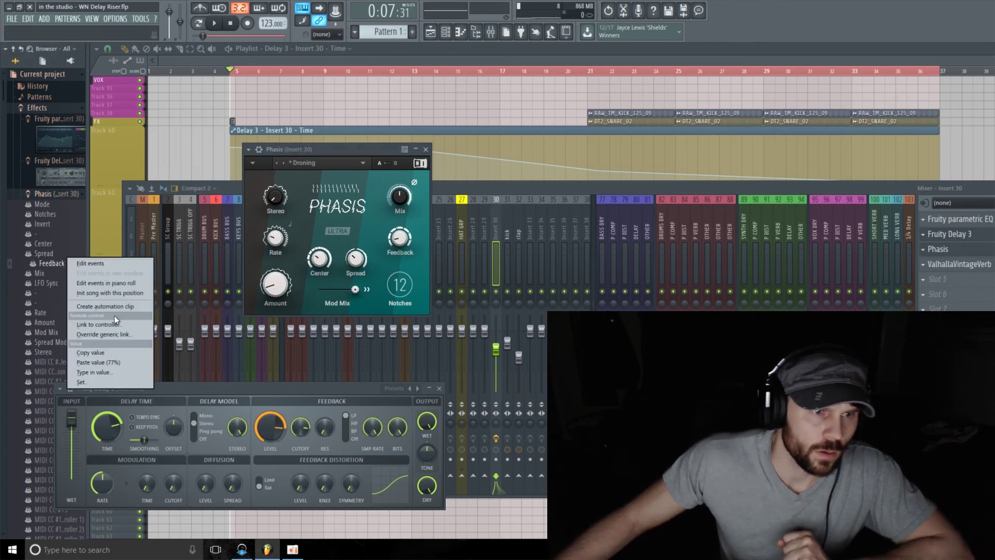
click(121, 306)
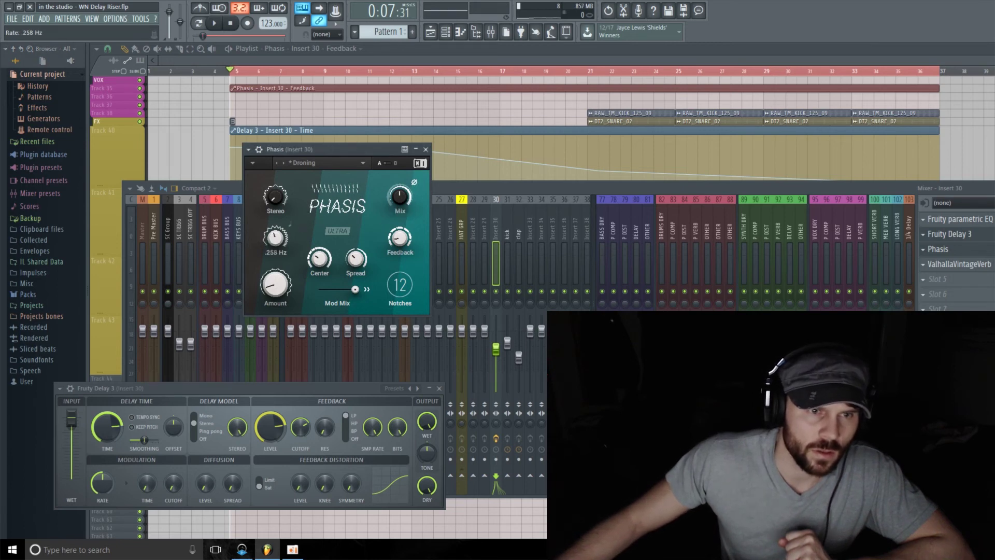
- Reload the Droning preset in Phasis to restore its original settings
click(363, 163)
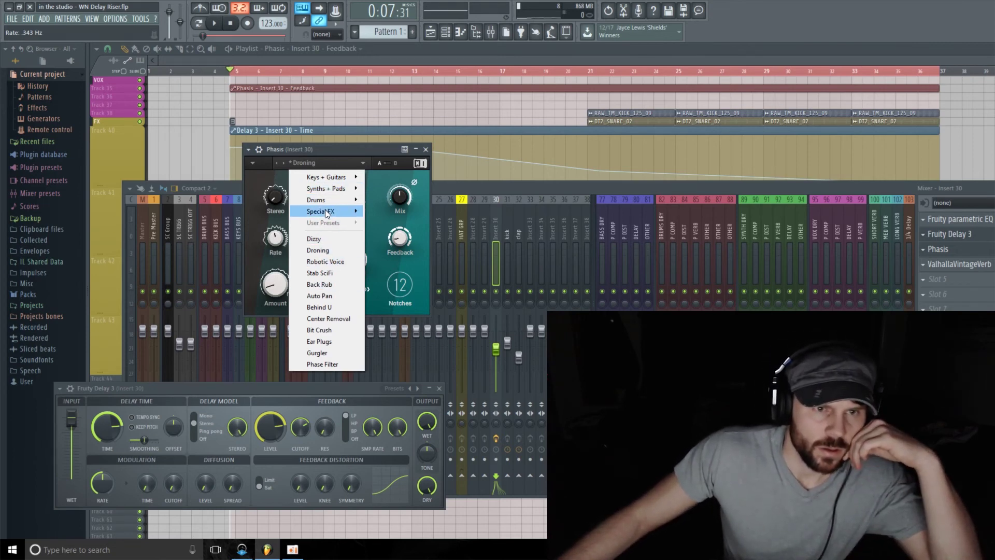
mouse_move(325, 210)
click(391, 227)
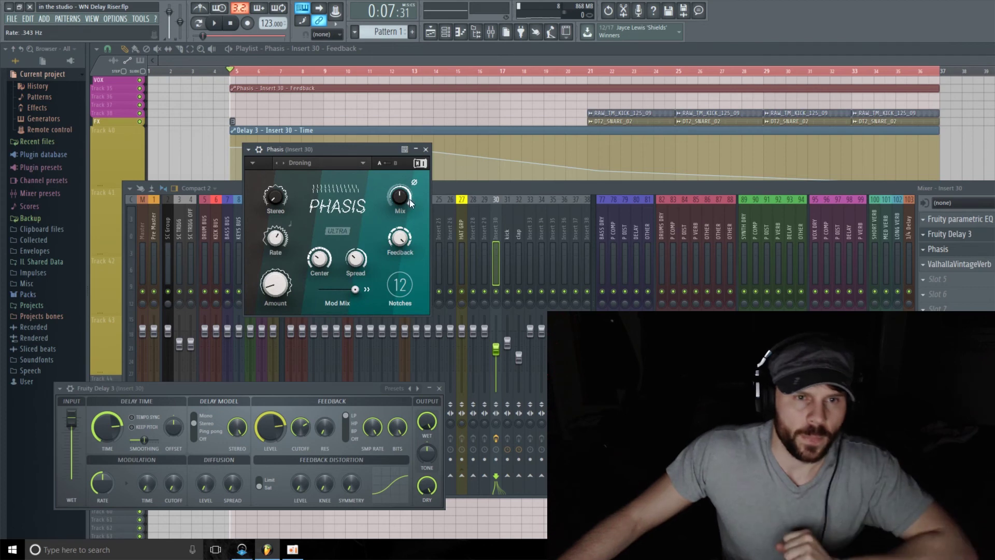
- List the Phasis parameters in the browser and create an automation clip for Rate
click(250, 150)
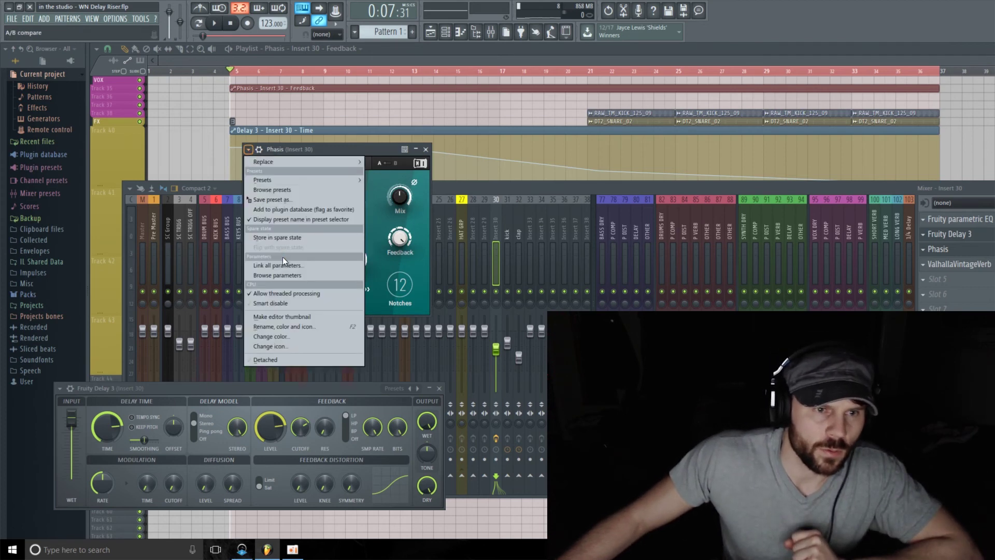
click(288, 276)
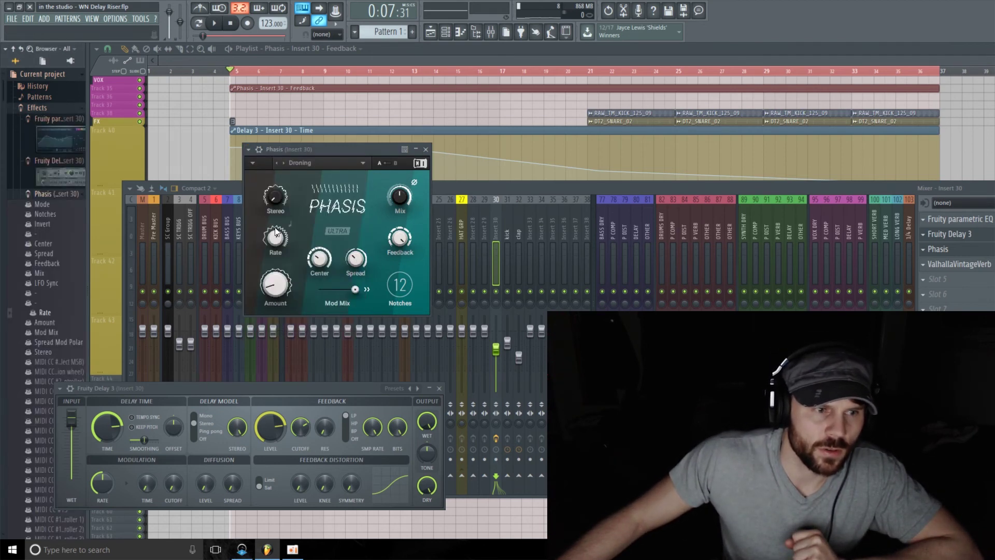
right_click(44, 312)
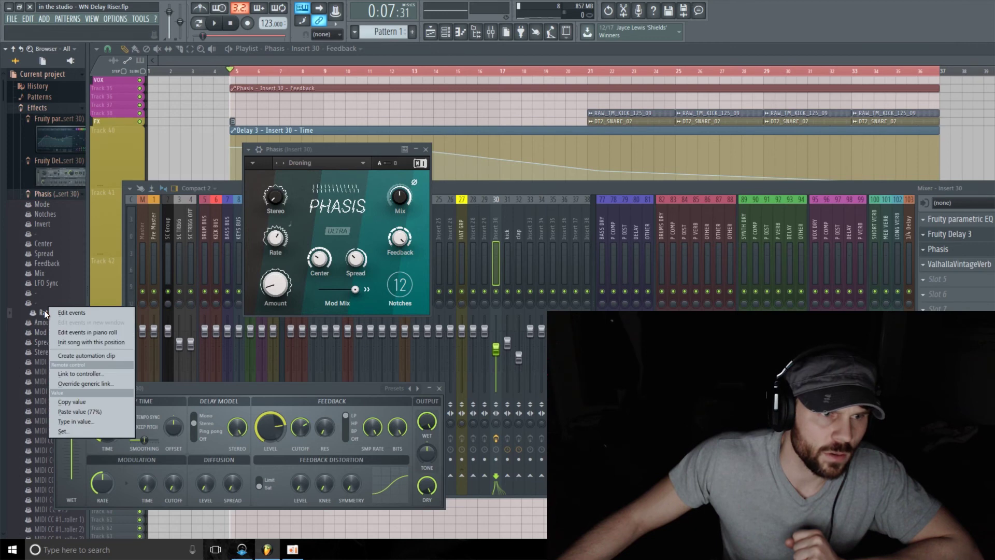
click(93, 356)
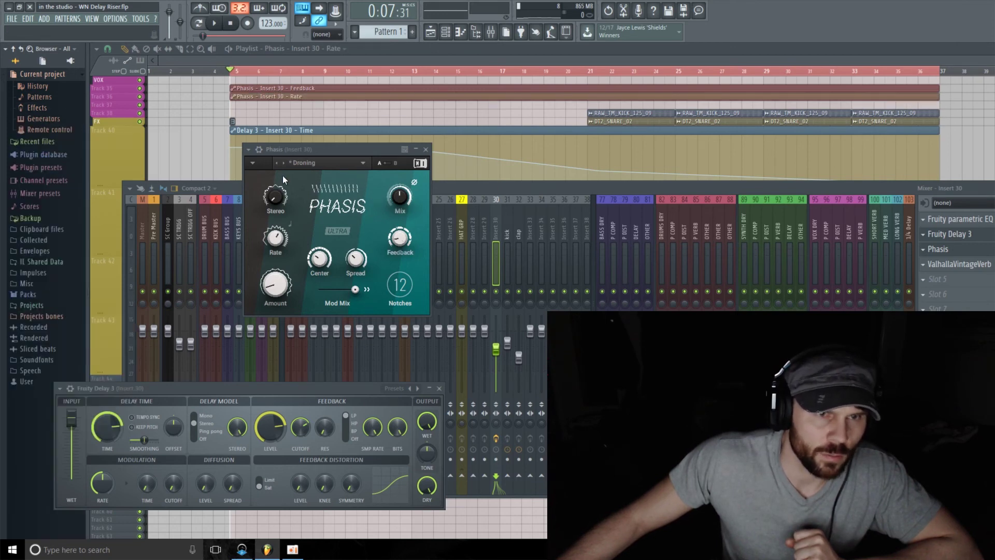
- List the Phasis parameters again and create an automation clip for Mix
click(258, 151)
click(281, 275)
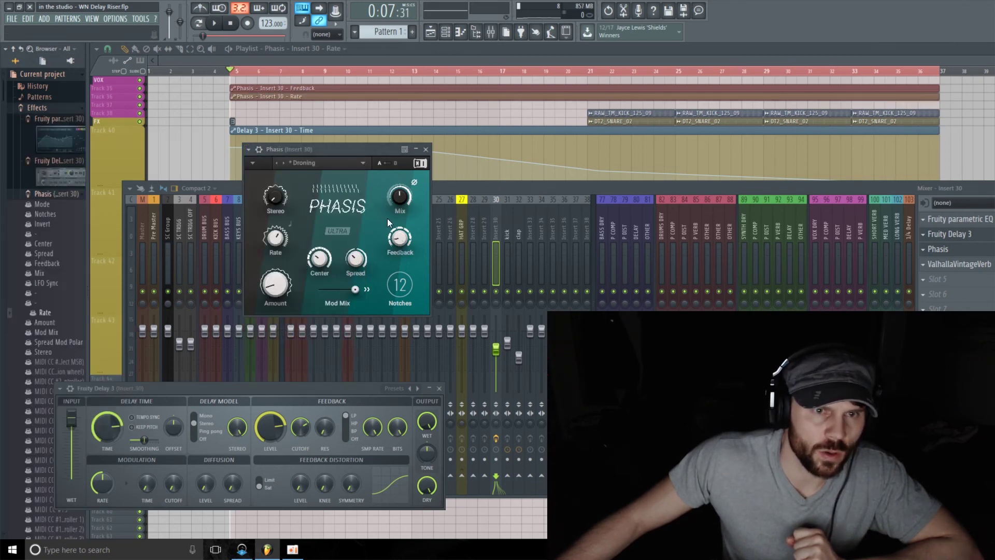
right_click(40, 280)
click(90, 320)
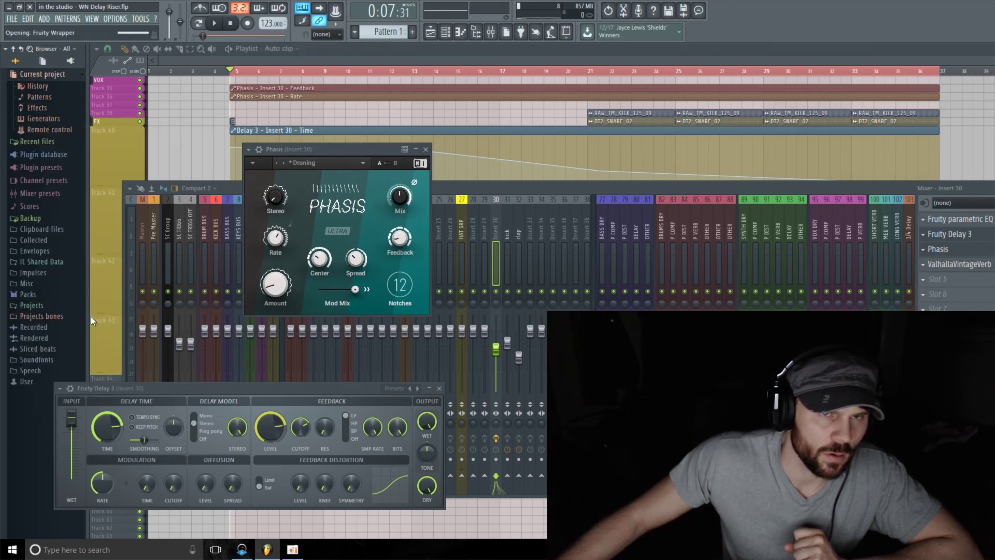
- Bring the playlist forward, move the Fruity Delay 3 window lower, and reduce the heights of tracks 40, 41 and 42
click(259, 63)
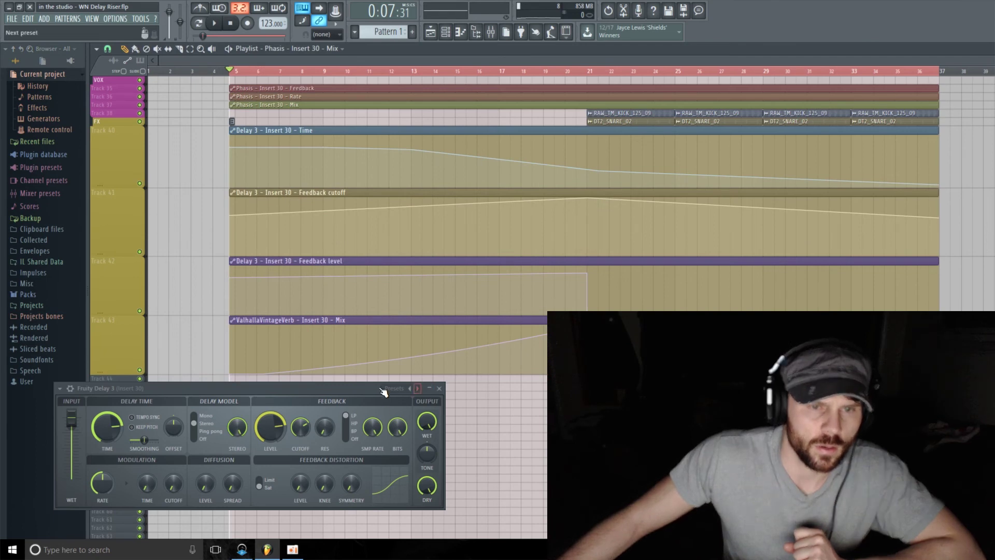
drag(382, 390, 377, 412)
drag(108, 307, 108, 291)
drag(106, 254, 107, 217)
drag(107, 185, 112, 150)
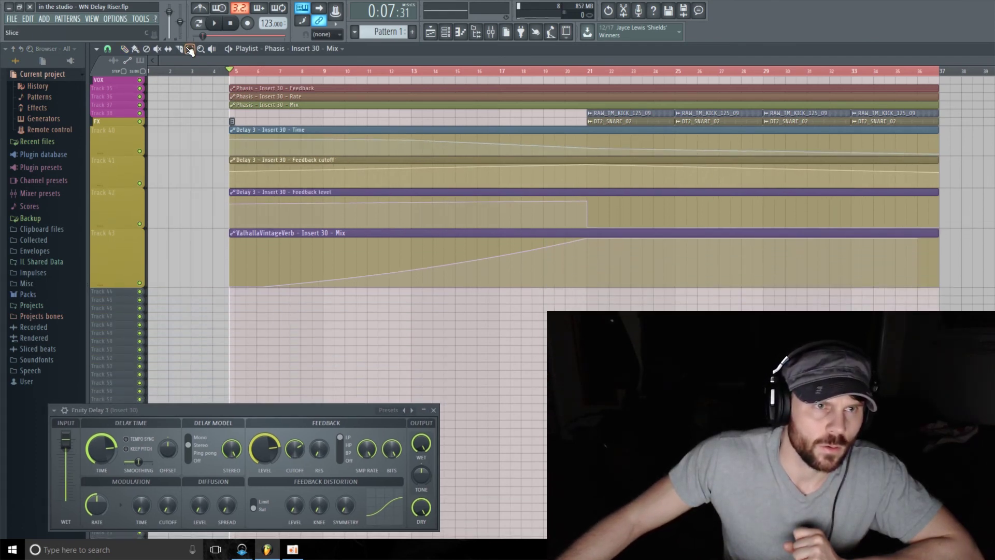
- Move the Phasis Feedback, Rate and Mix clips to tracks 44 to 46 and enlarge the Feedback clip's track
mouse_move(228, 98)
mouse_down()
mouse_move(257, 132)
mouse_move(267, 303)
mouse_move(261, 288)
mouse_up()
scroll(267, 314, down, 2)
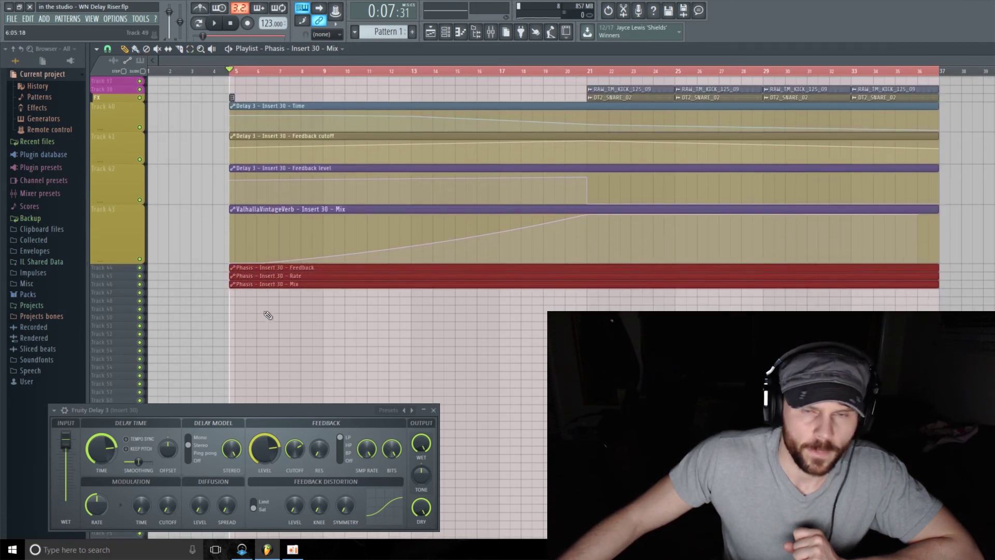
ctrl+click(239, 317)
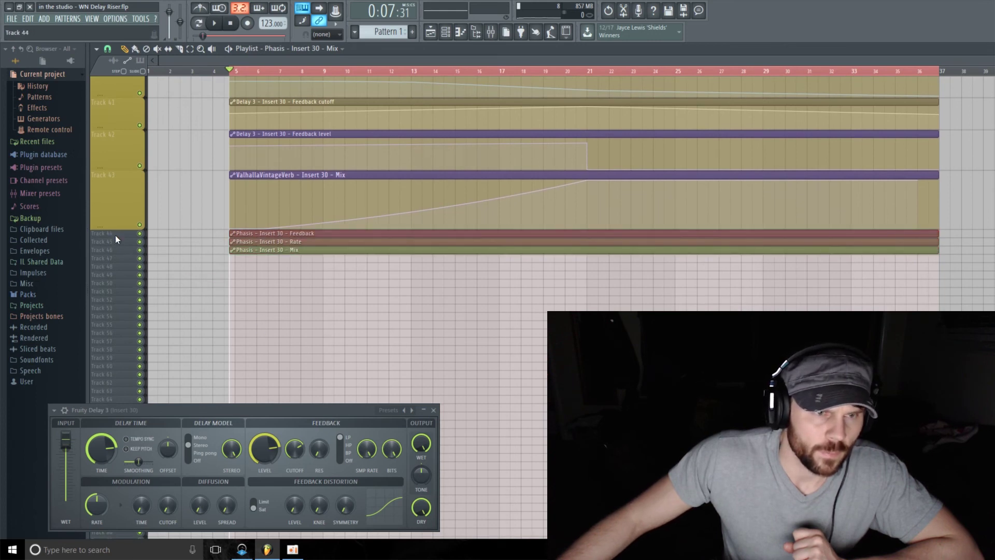
drag(116, 237, 121, 276)
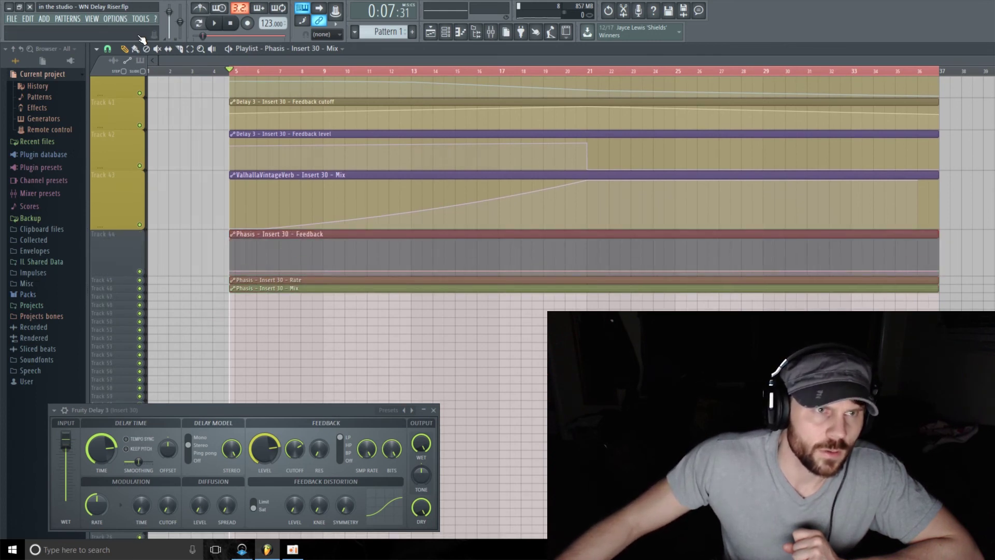
- Start playback and raise the Phasis Feedback automation to a peak at bar 21
scroll(207, 305, up, 1)
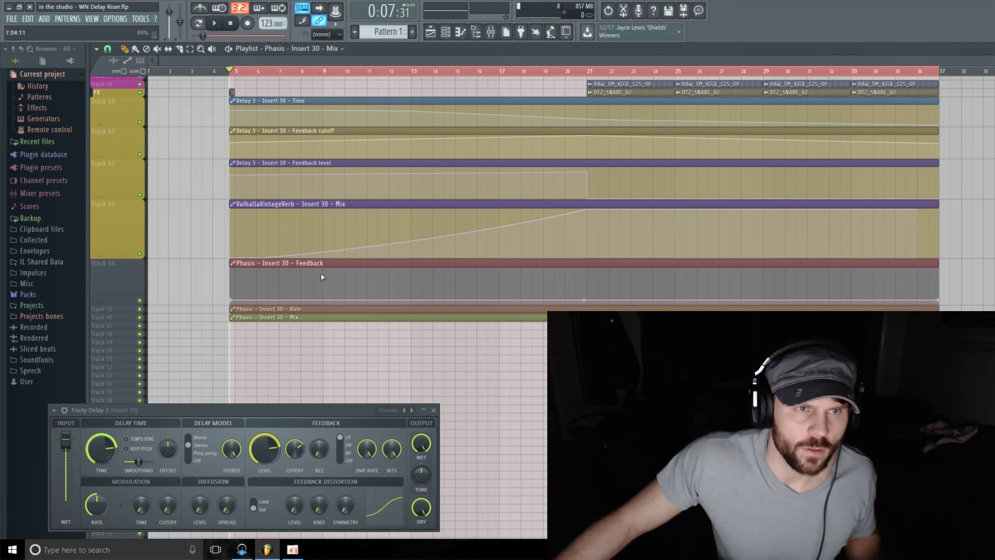
key(space)
drag(589, 296, 588, 279)
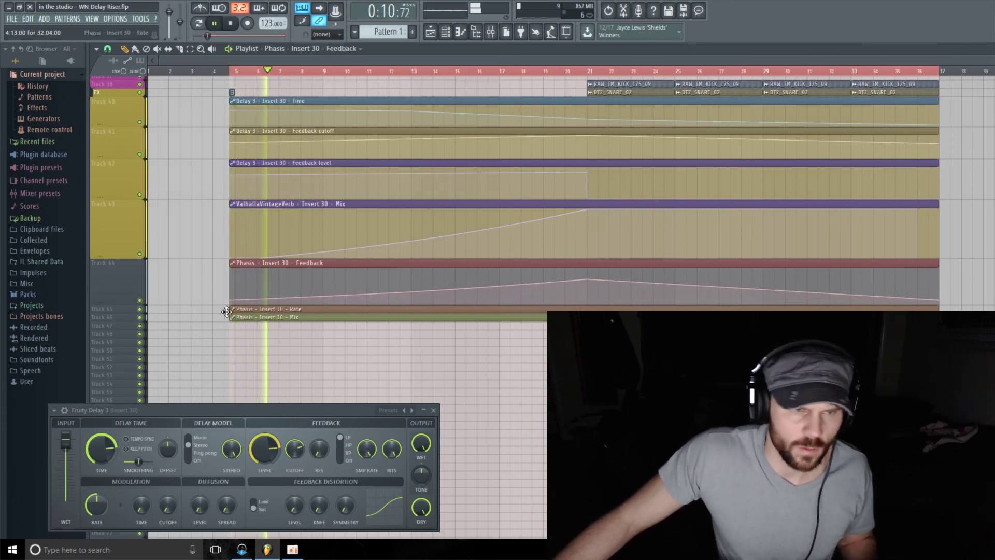
- Enlarge the Phasis Rate clip's track and shape its automation to dip at bar 21 with a curved rise back up
drag(123, 315, 123, 335)
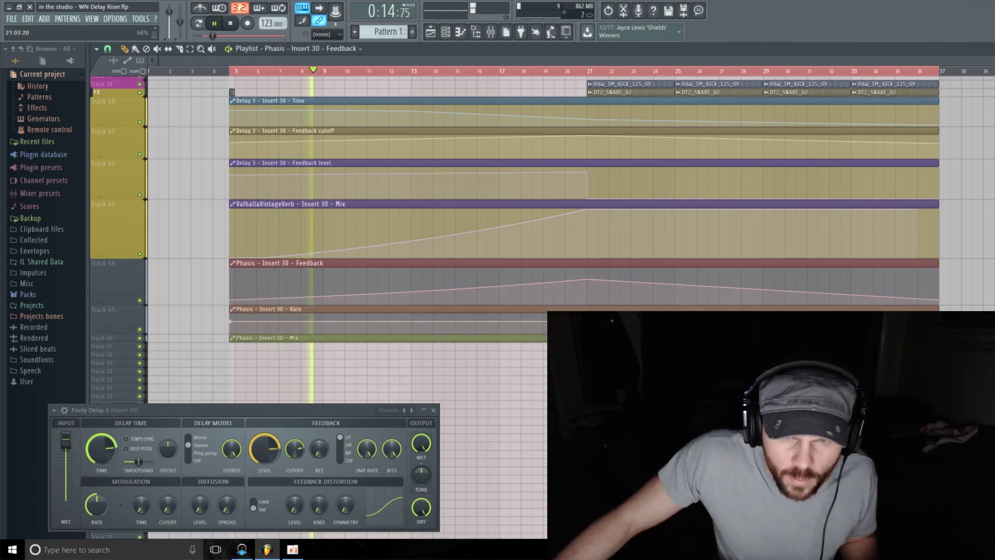
right_click(589, 321)
drag(589, 322, 588, 326)
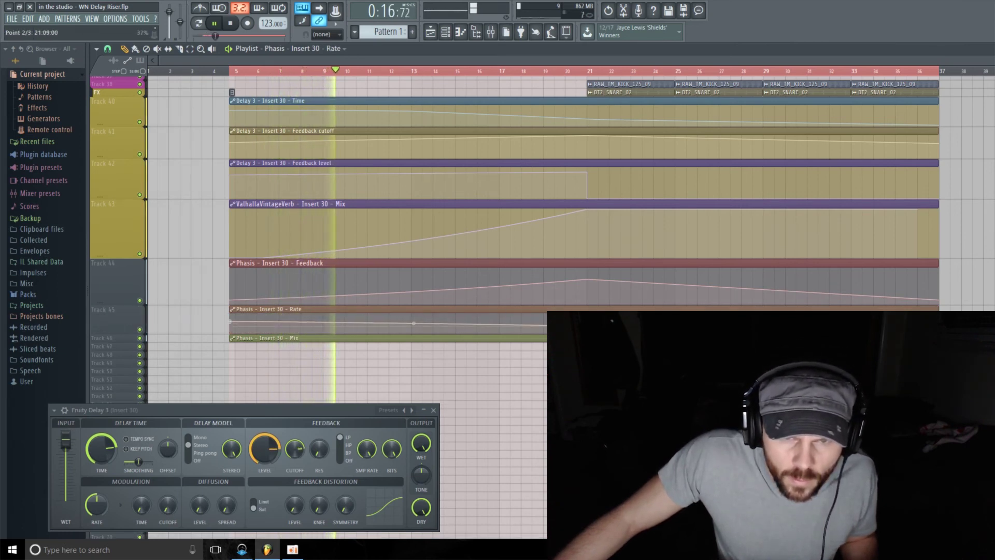
scroll(122, 291, down, 3)
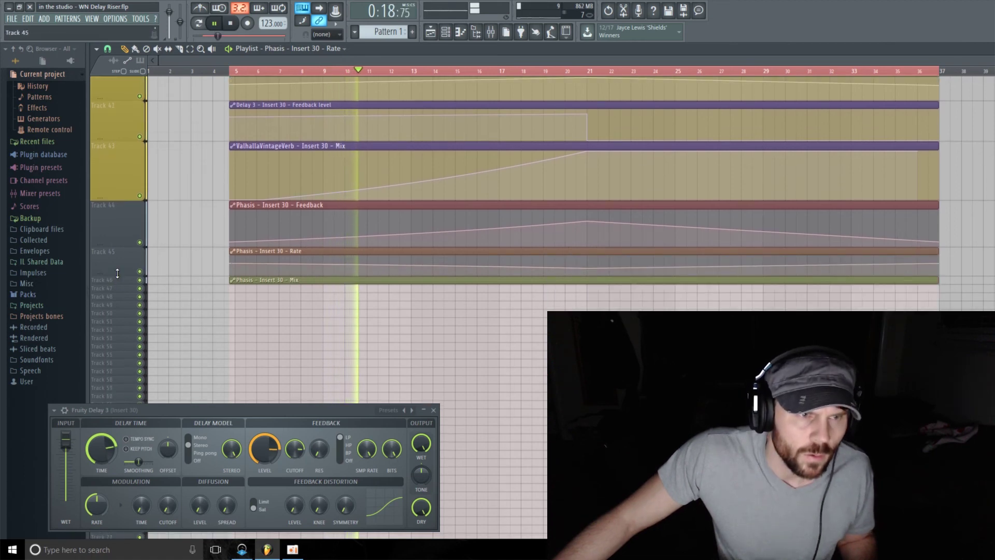
drag(123, 276, 122, 324)
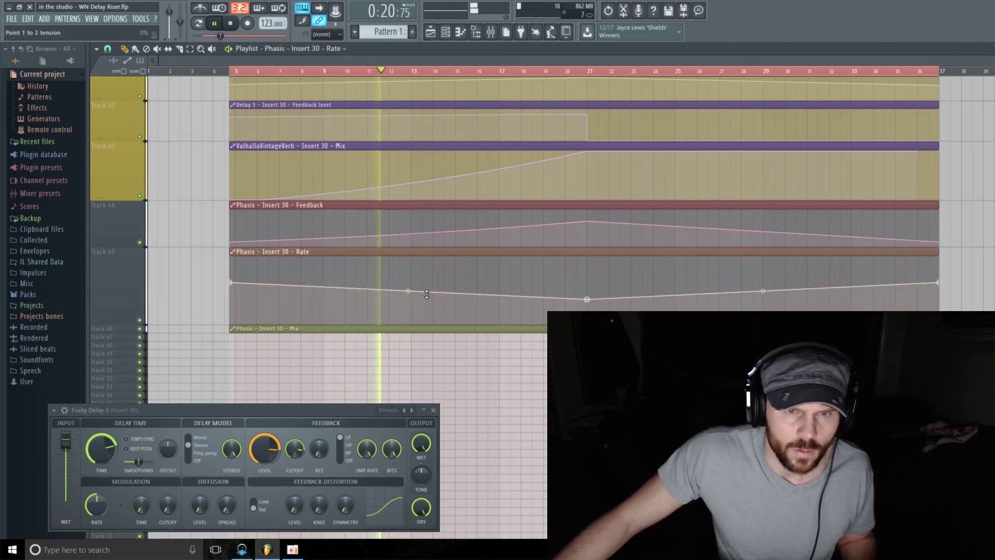
drag(763, 291, 763, 306)
- Enlarge the Phasis Mix clip's track and raise its automation slightly at bar 21
scroll(121, 243, down, 4)
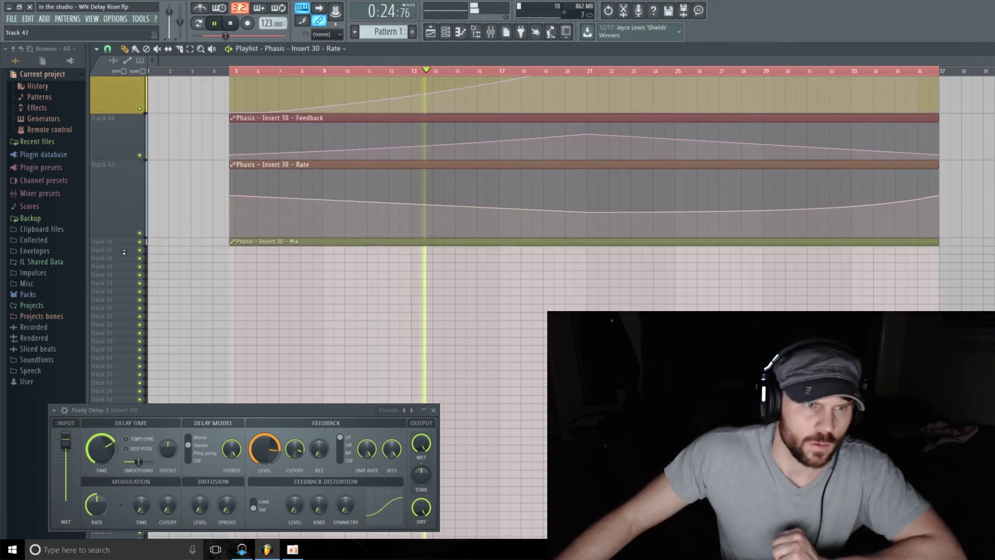
drag(121, 243, 121, 283)
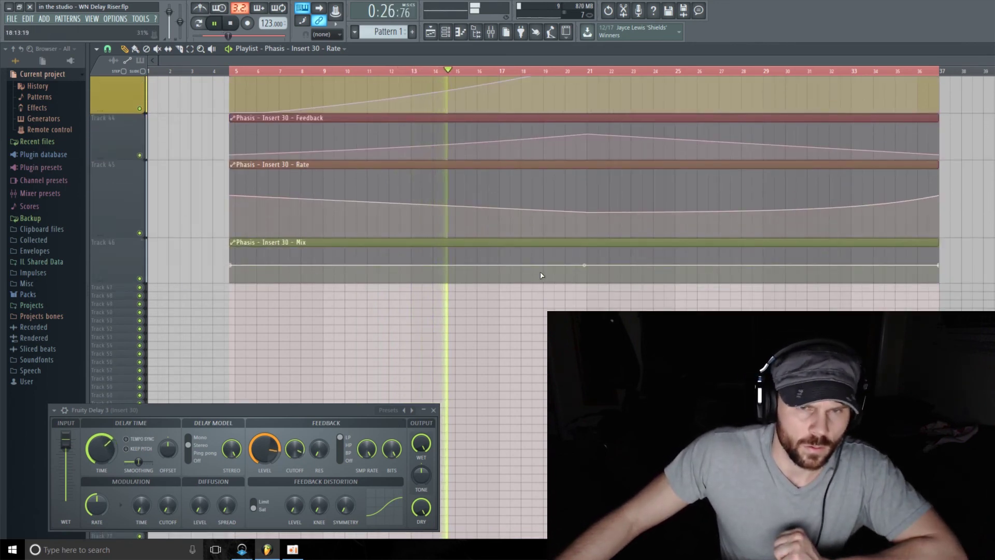
drag(587, 265, 587, 258)
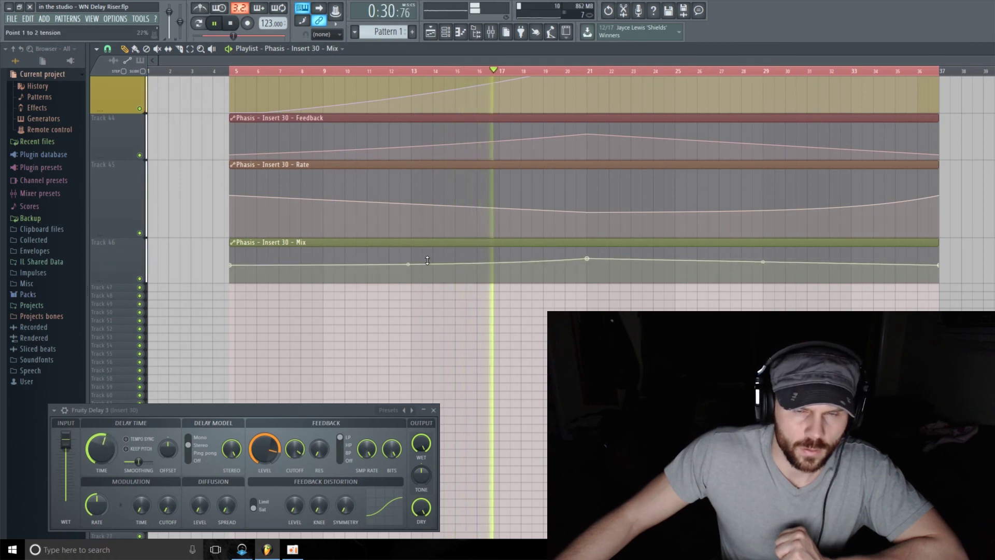
- Make the ValhallaVintageVerb Mix automation rise slightly more curved, reduce the height of track 43, and stop playback
scroll(576, 278, up, 2)
scroll(575, 279, up, 2)
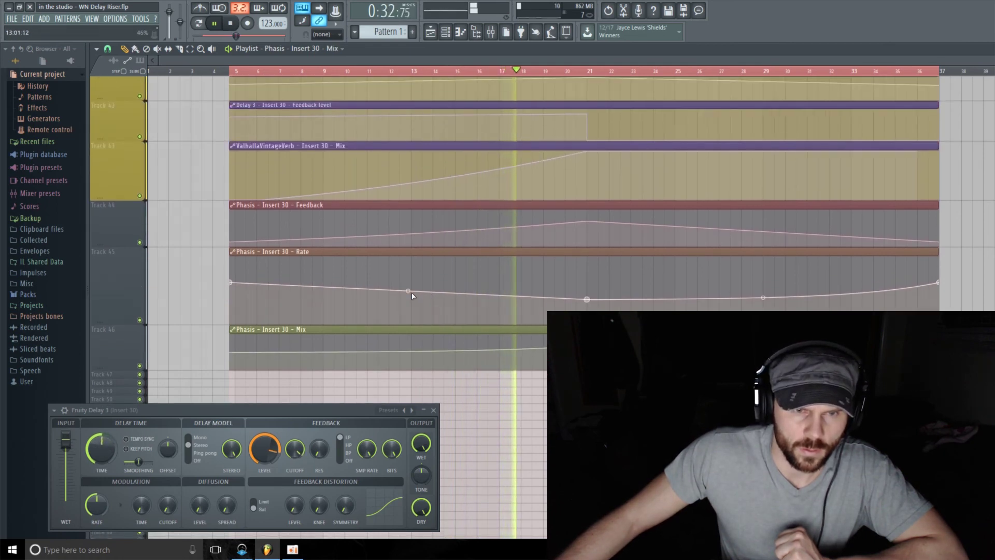
scroll(447, 295, up, 4)
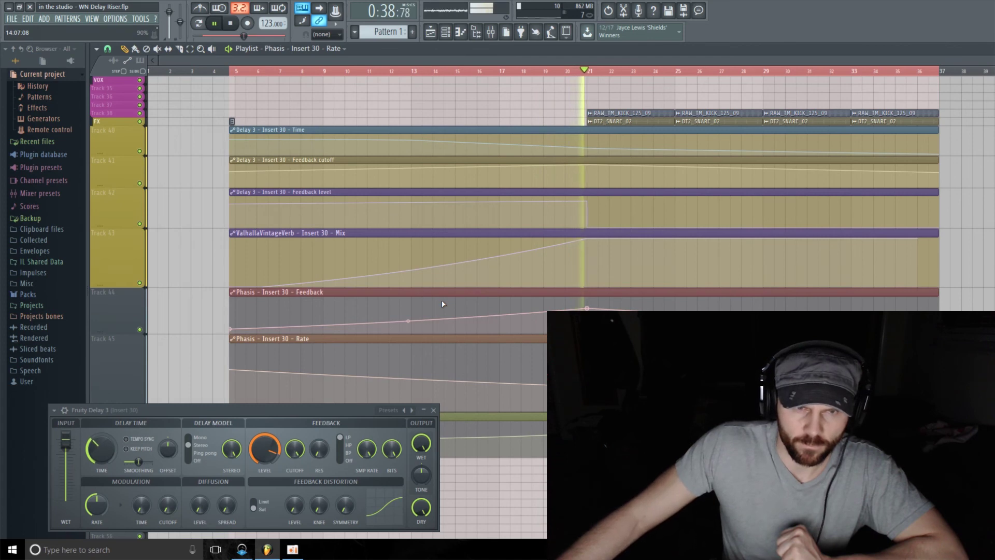
drag(427, 267, 427, 270)
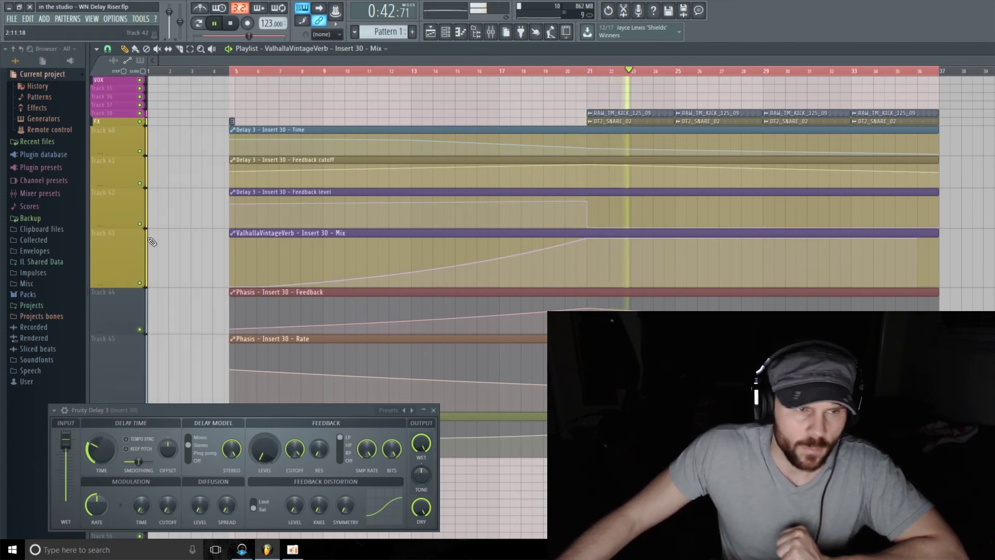
drag(115, 286, 113, 261)
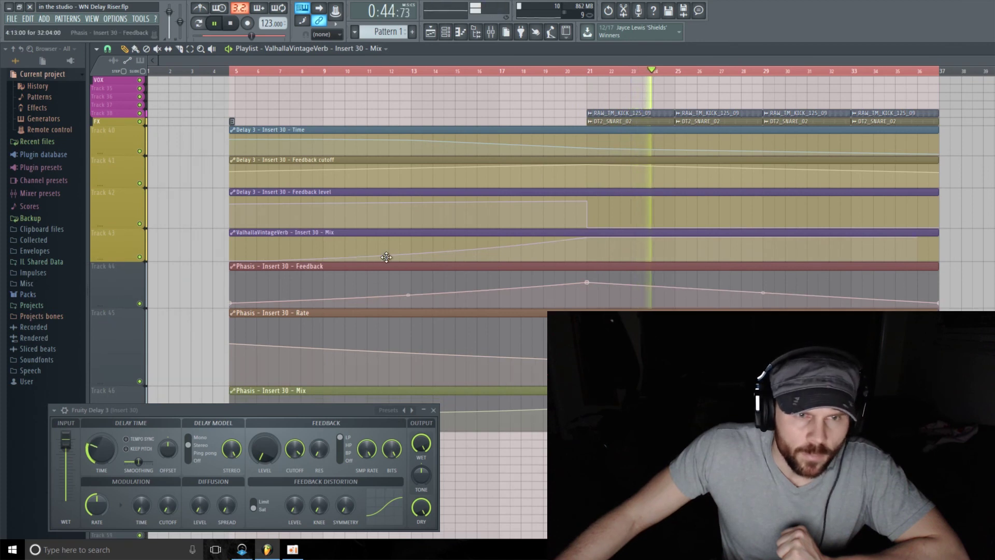
scroll(394, 248, down, 2)
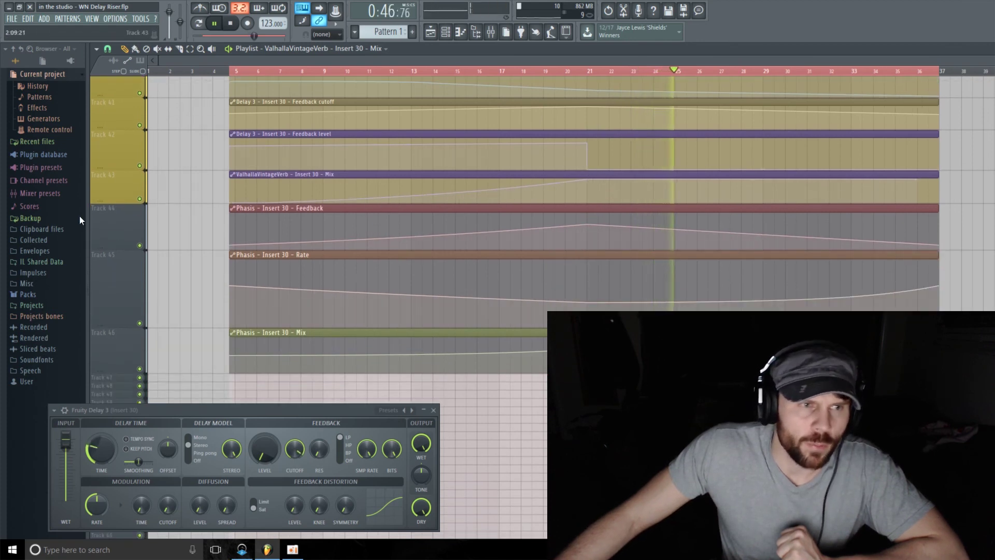
key(space)
drag(119, 206, 118, 209)
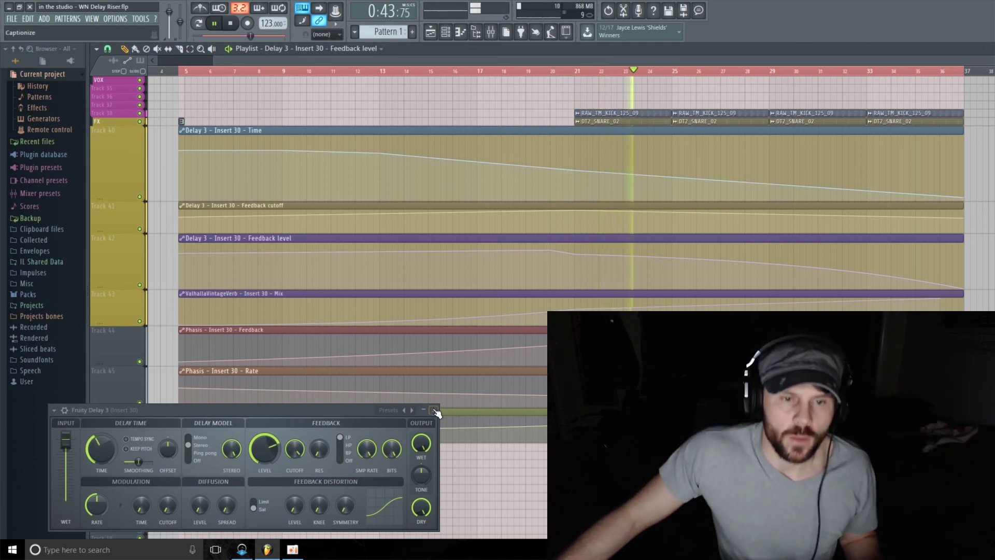
- Close Fruity Delay 3 and set the Mix of the Kickstart effect on Insert 30 to 63%, stopping playback when done
click(433, 411)
key(F9)
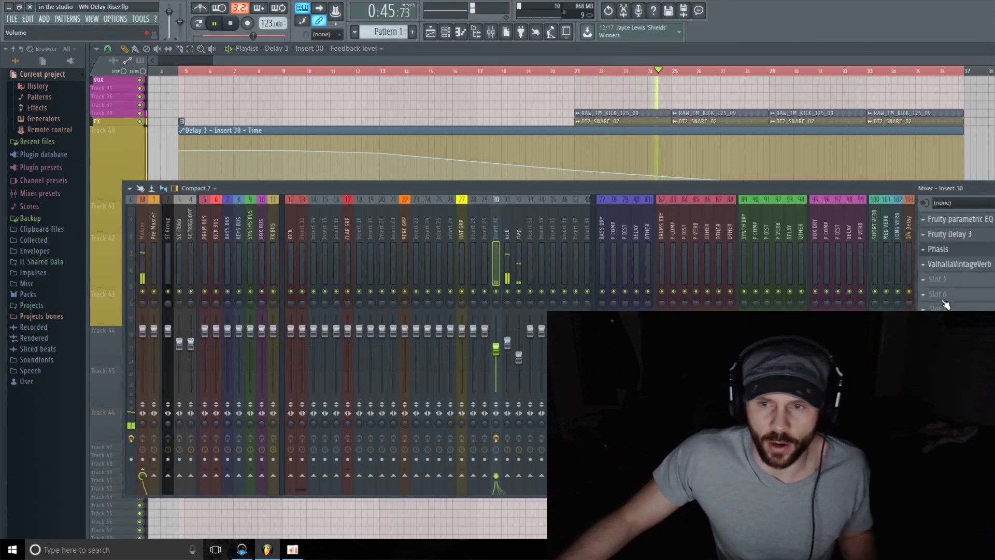
click(953, 354)
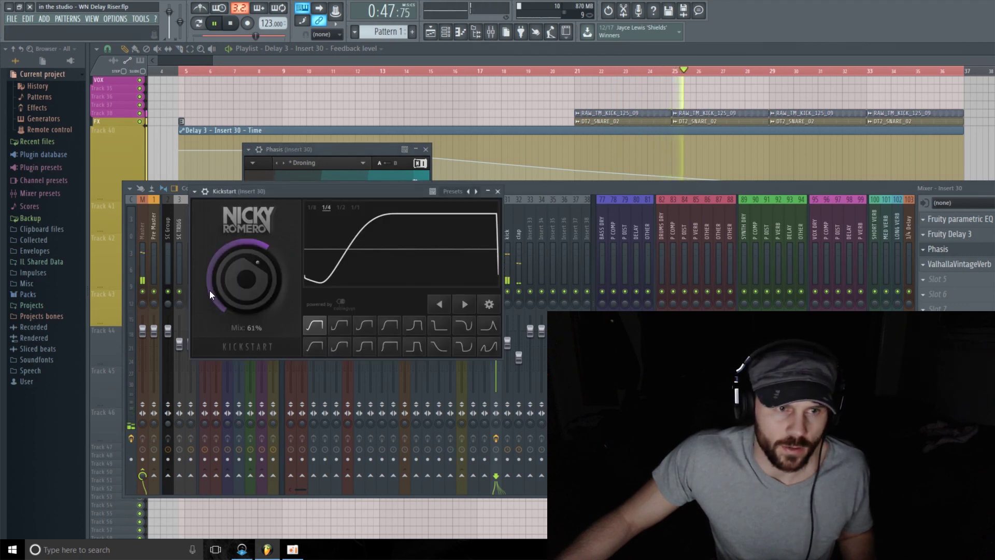
drag(246, 279, 247, 263)
key(space)
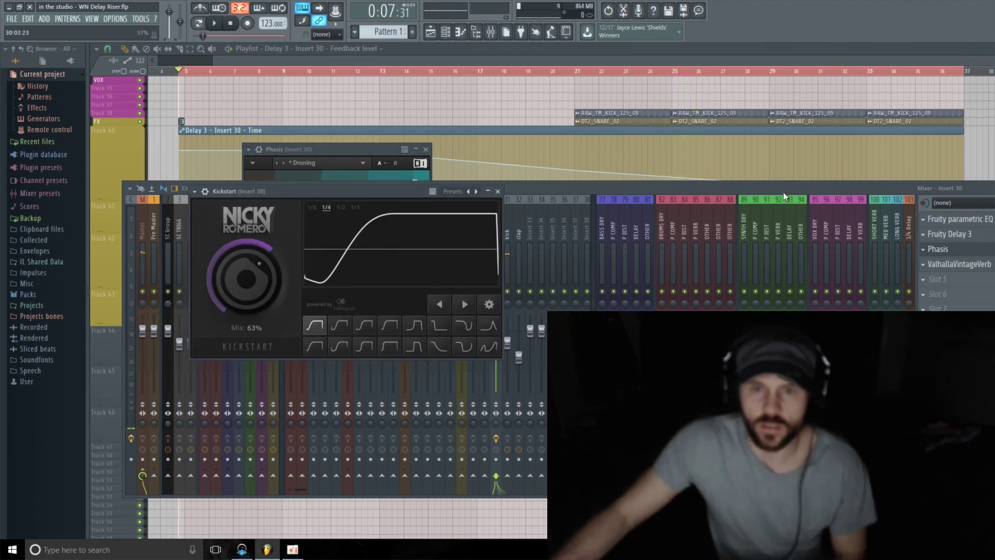
- Bring the mixer's effect slots into view, inspect Fruity parametric EQ 2 on Insert 30, and return to the playlist
drag(783, 192, 732, 187)
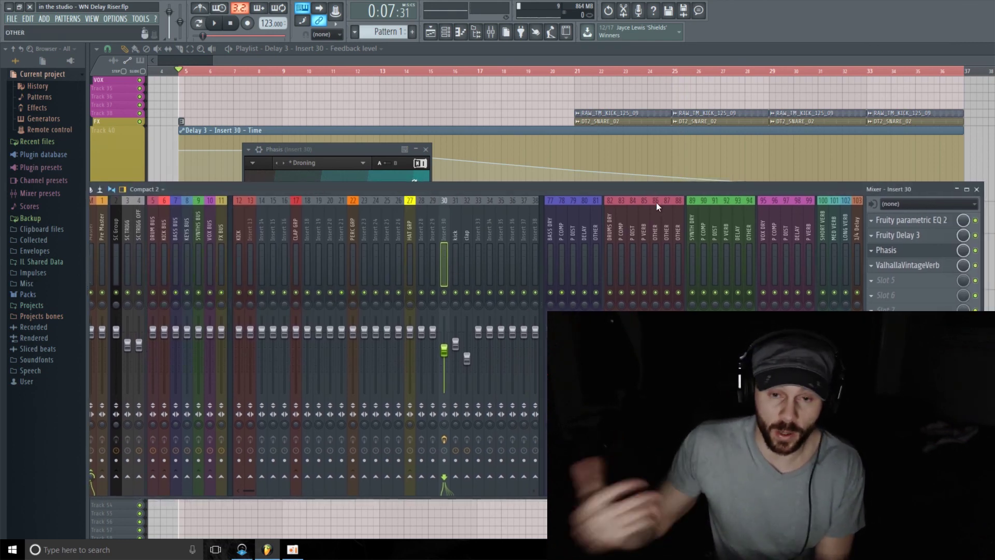
click(928, 224)
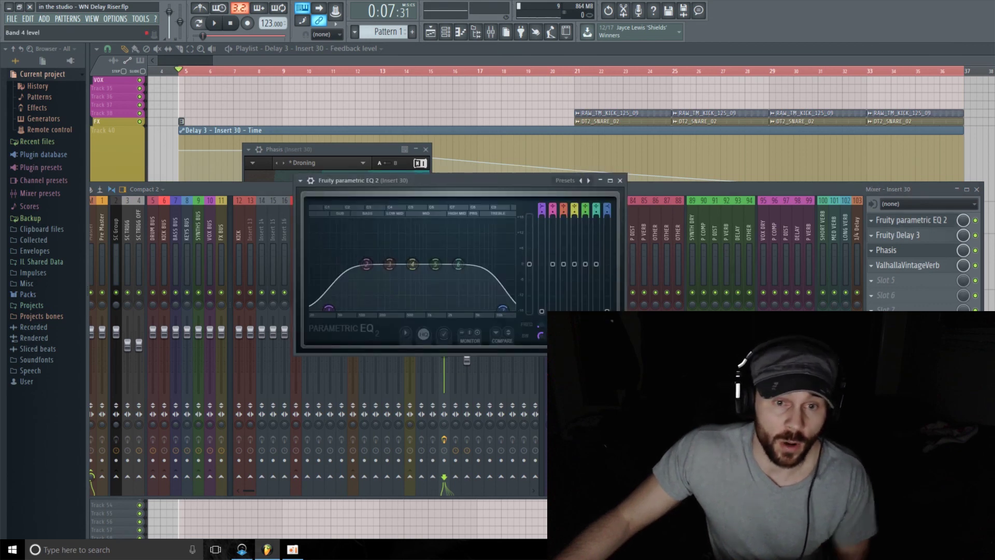
click(466, 60)
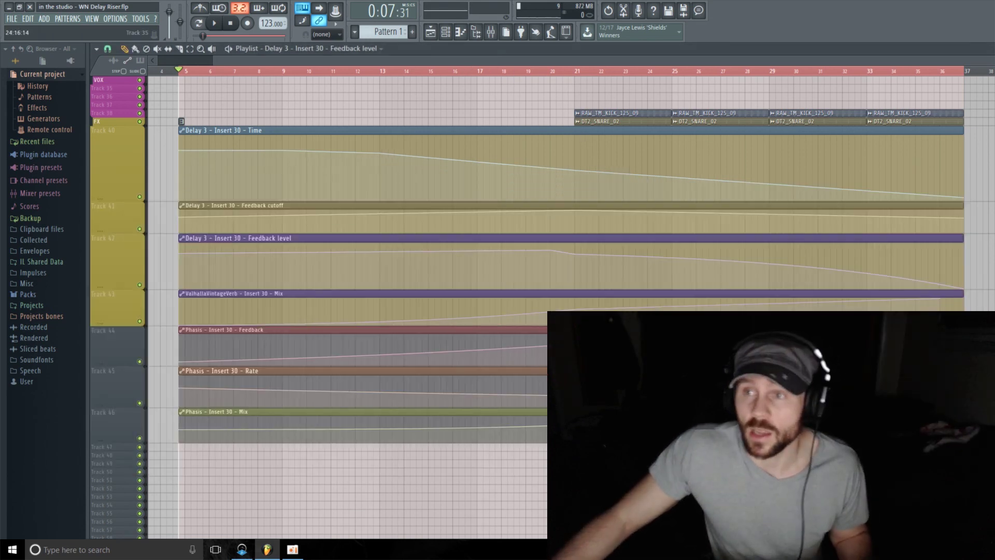
drag(987, 60, 994, 61)
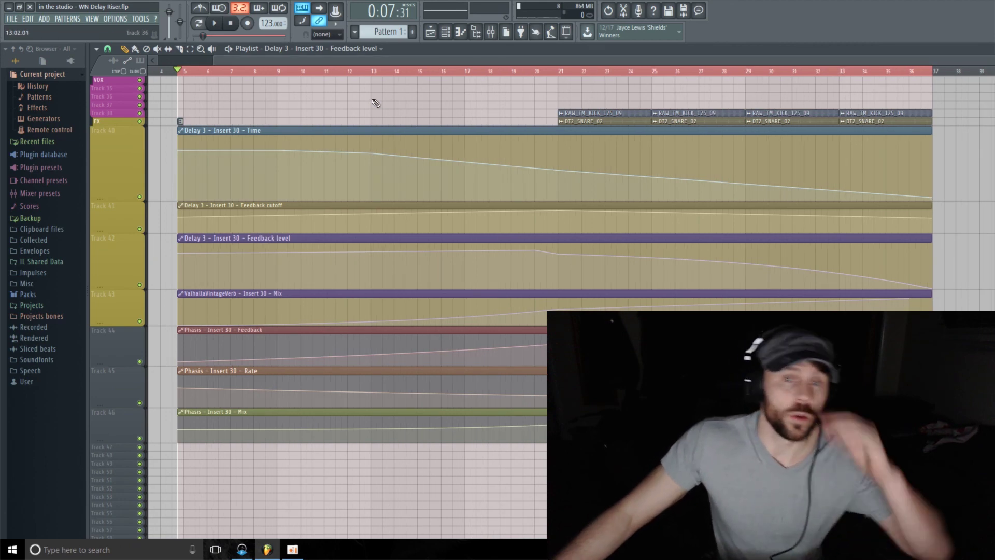